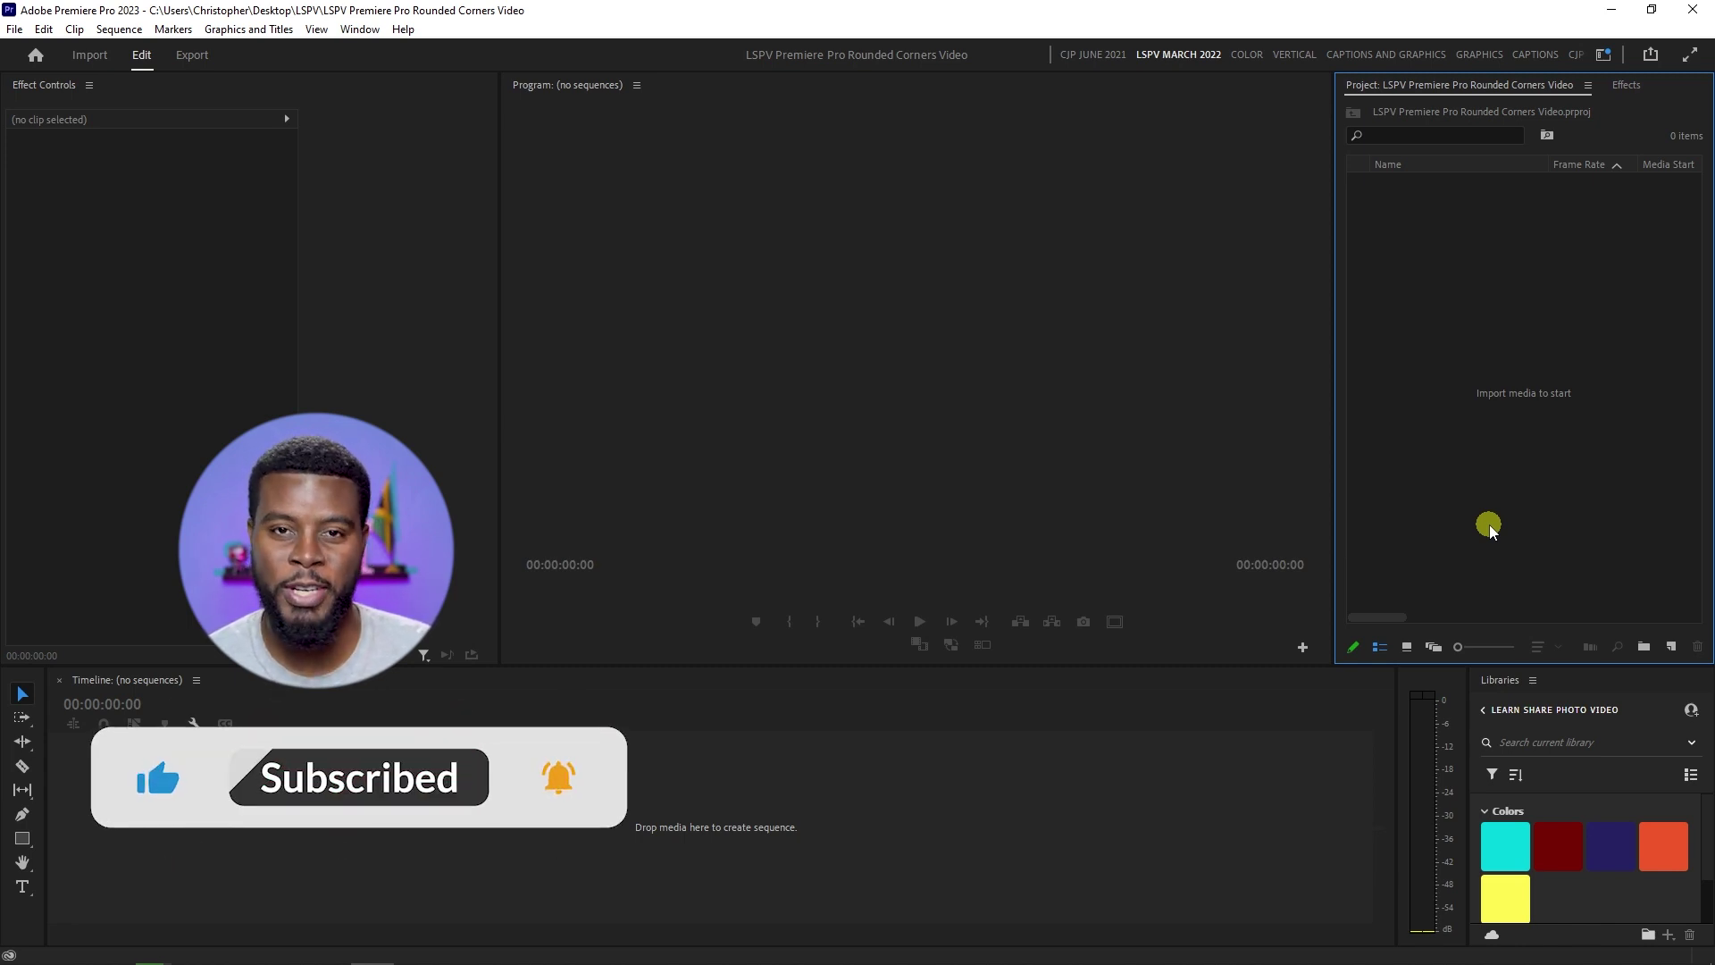
Import the young-positive-african-american-woman-blogger video file into the project
left_click(16, 30)
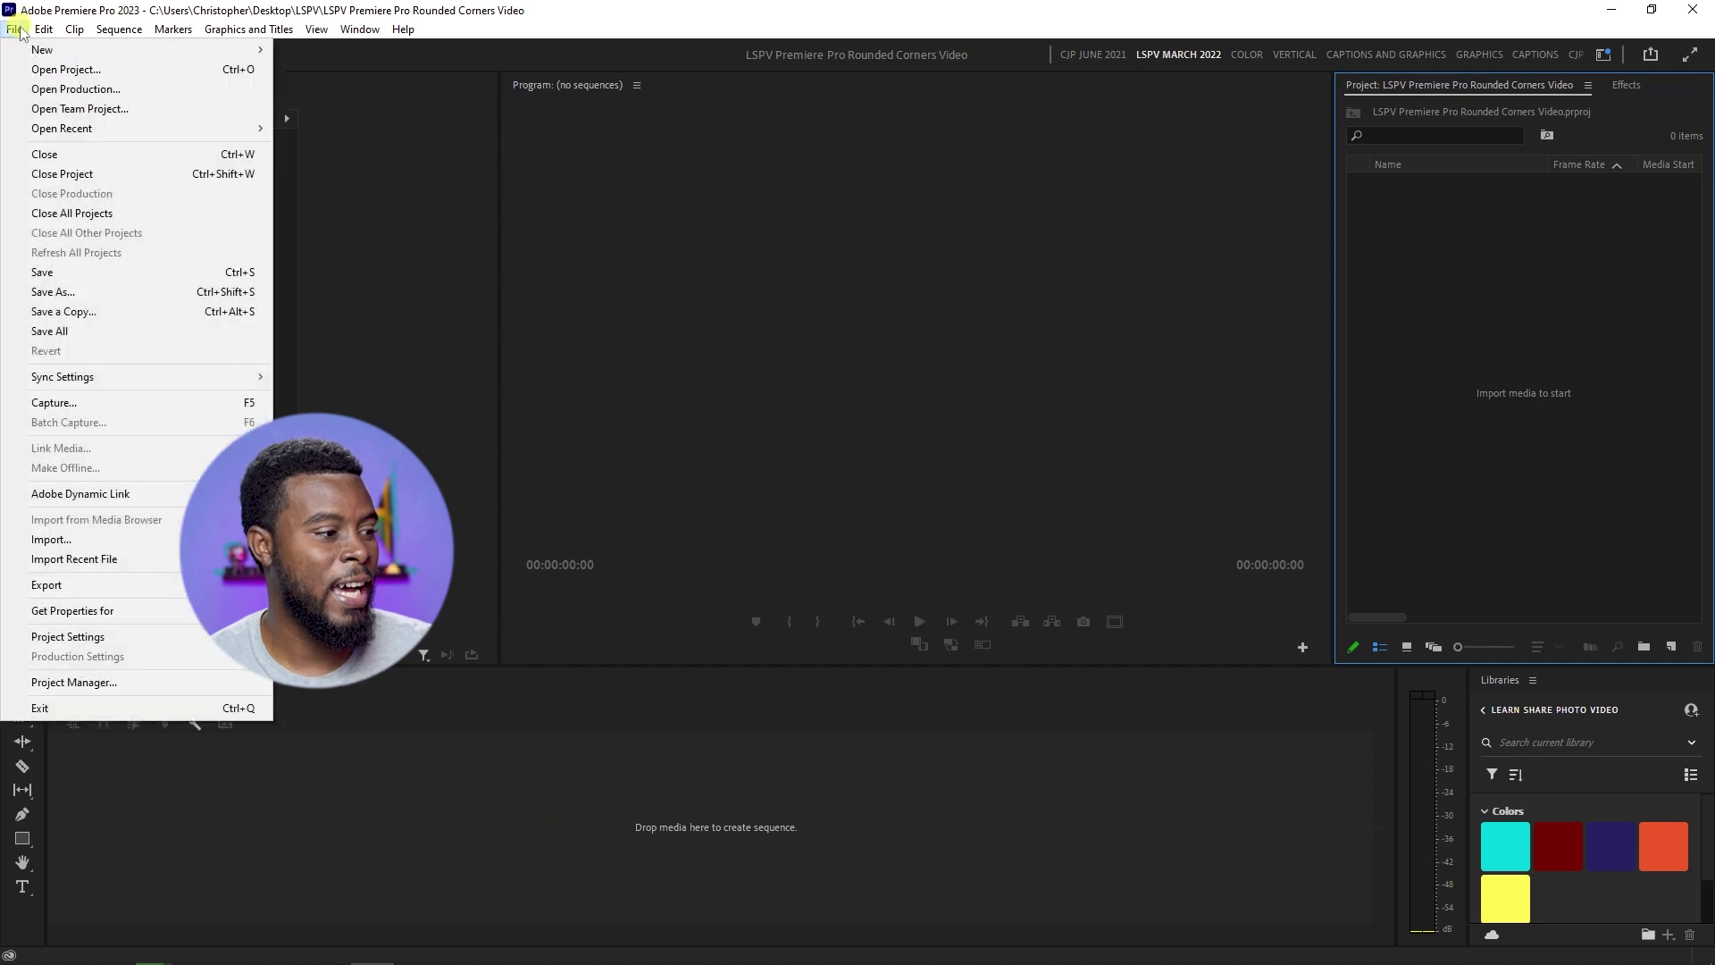
left_click(54, 540)
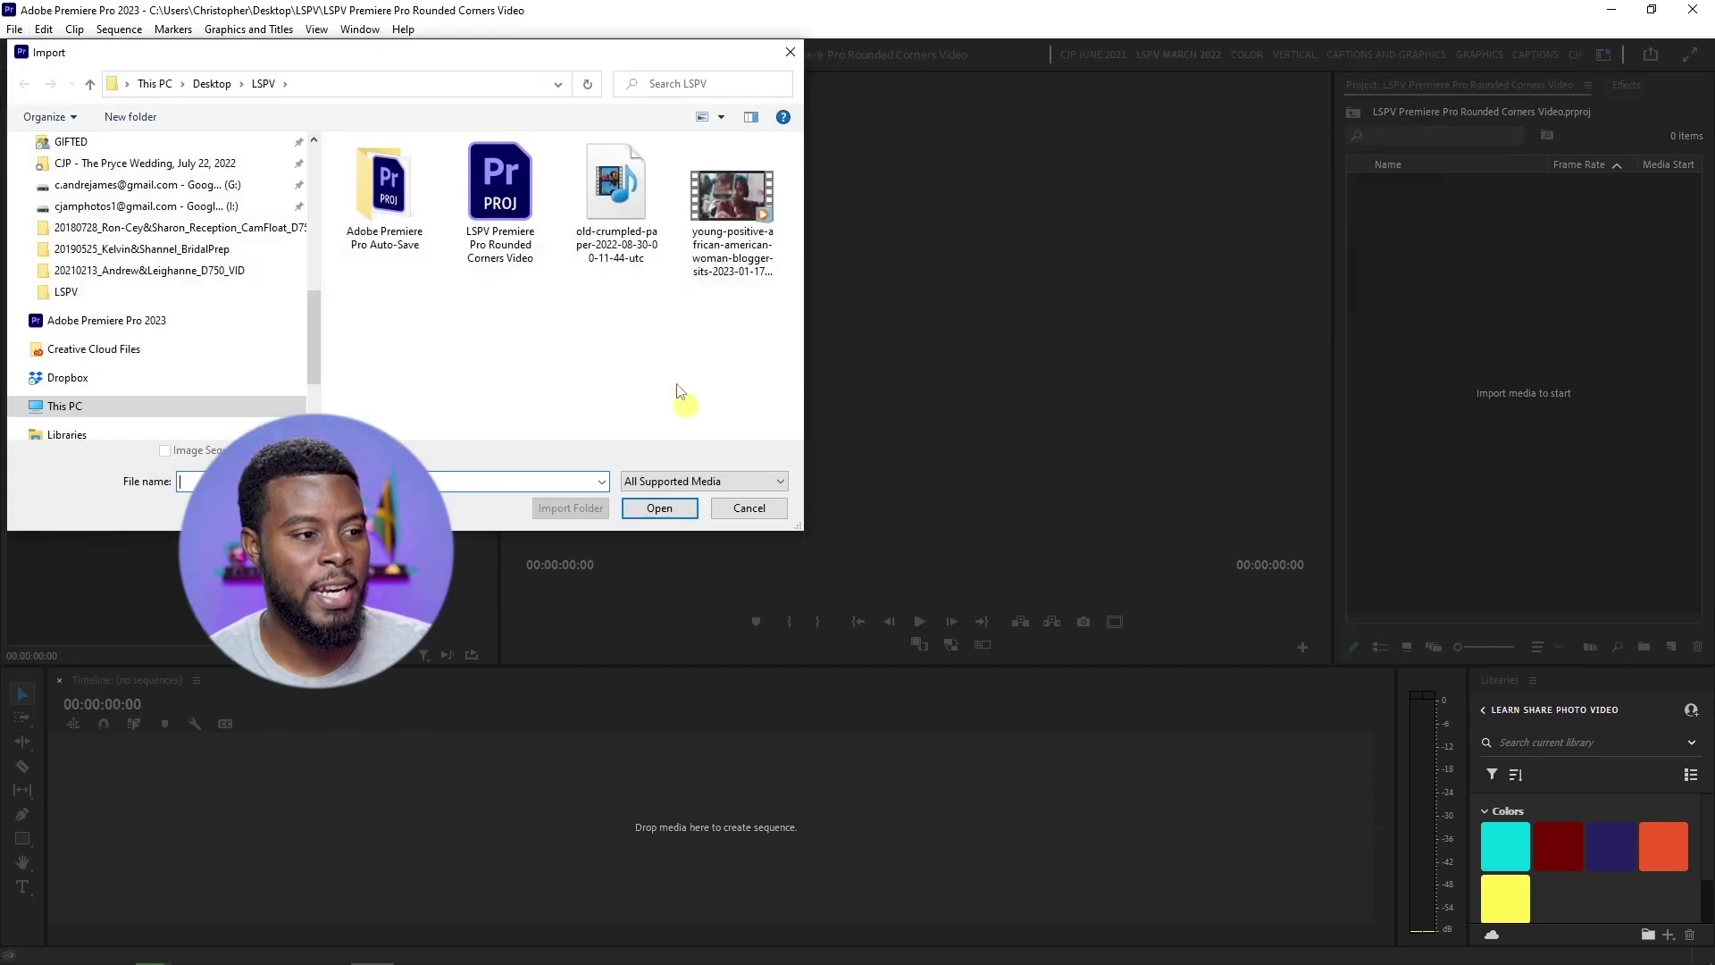
left_click(731, 201)
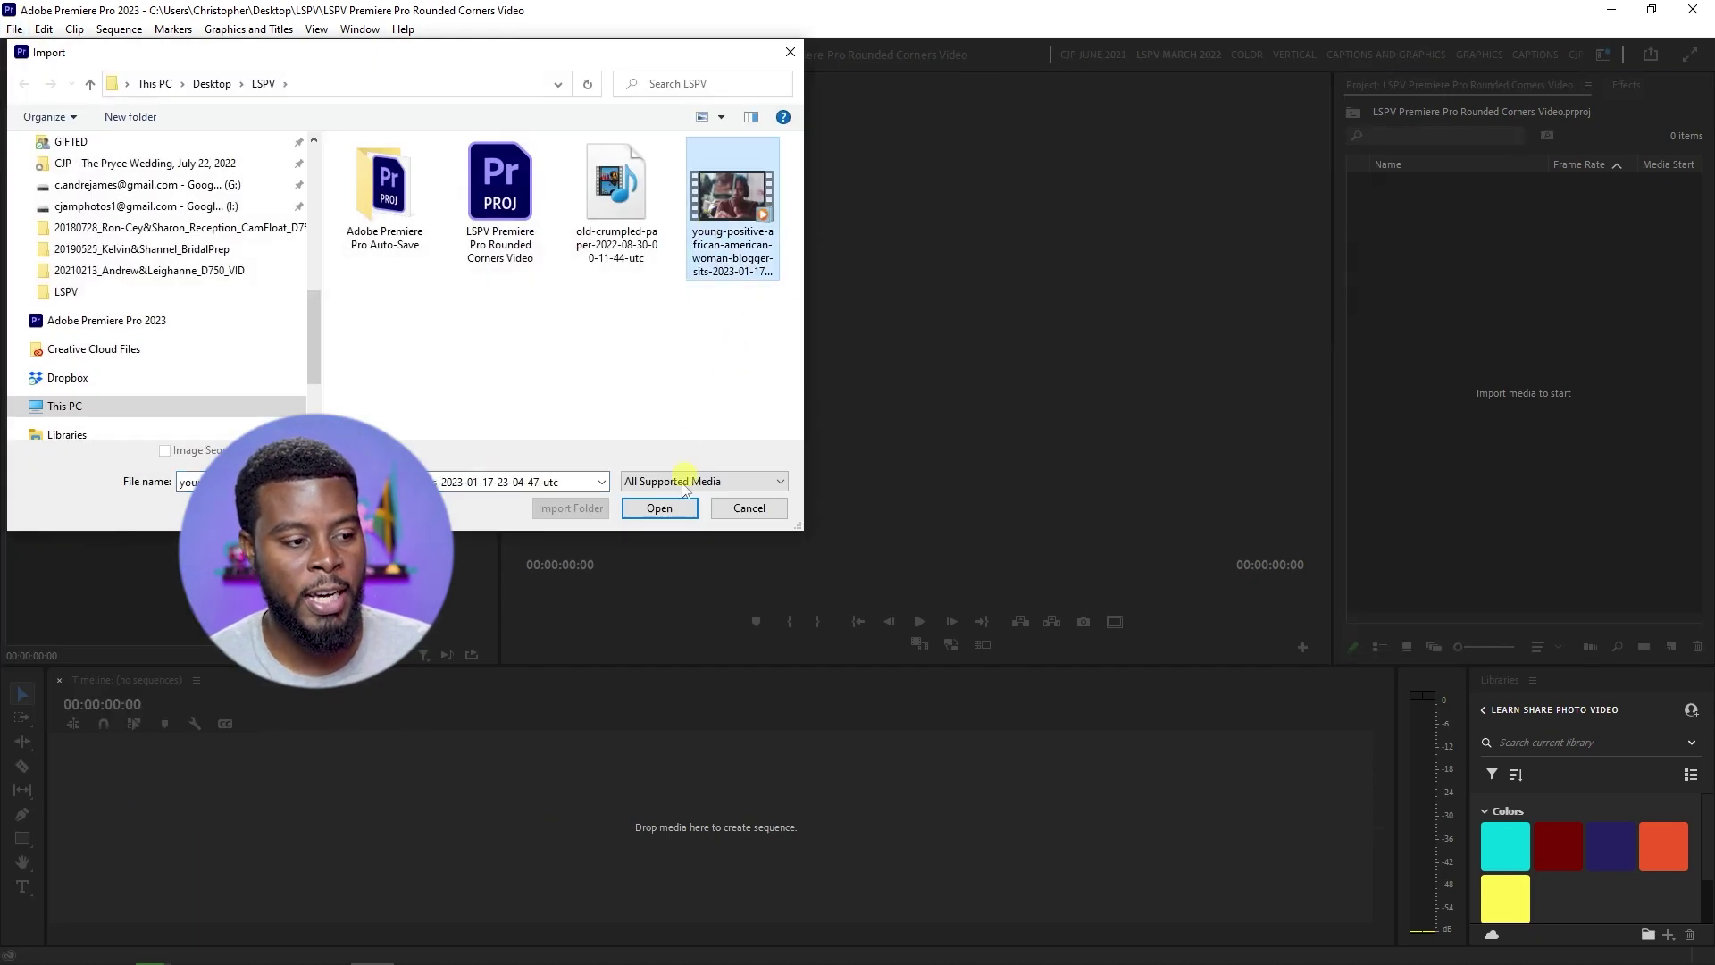
left_click(661, 508)
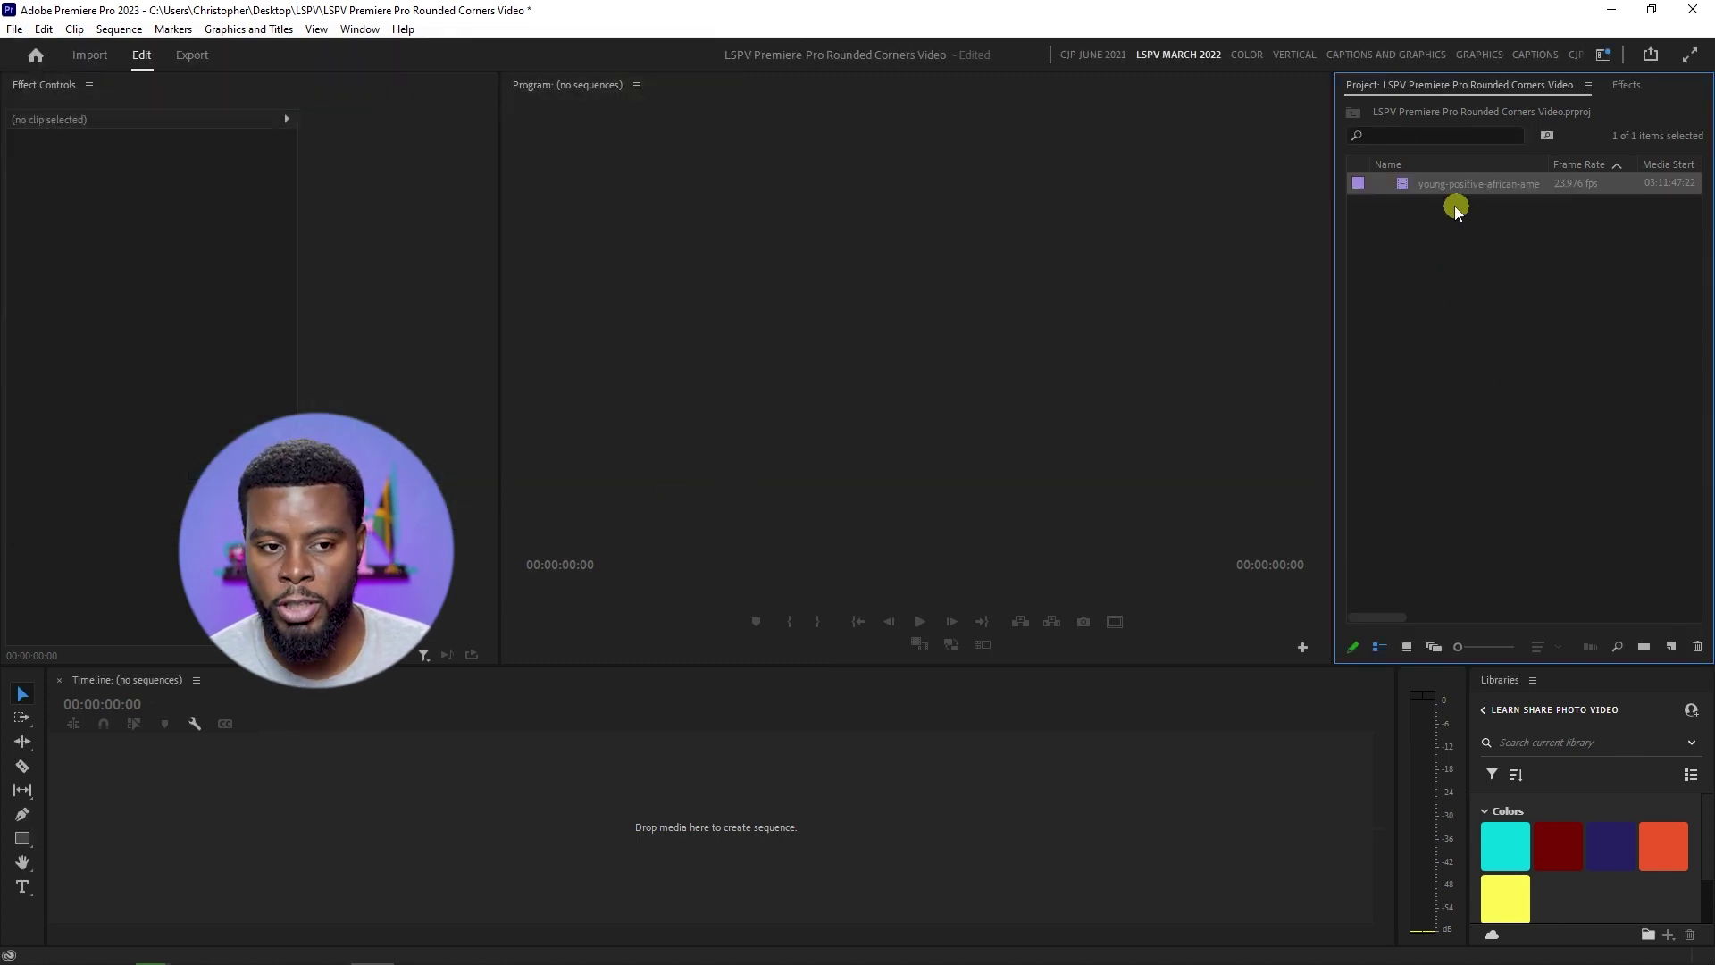
right_click(1405, 187)
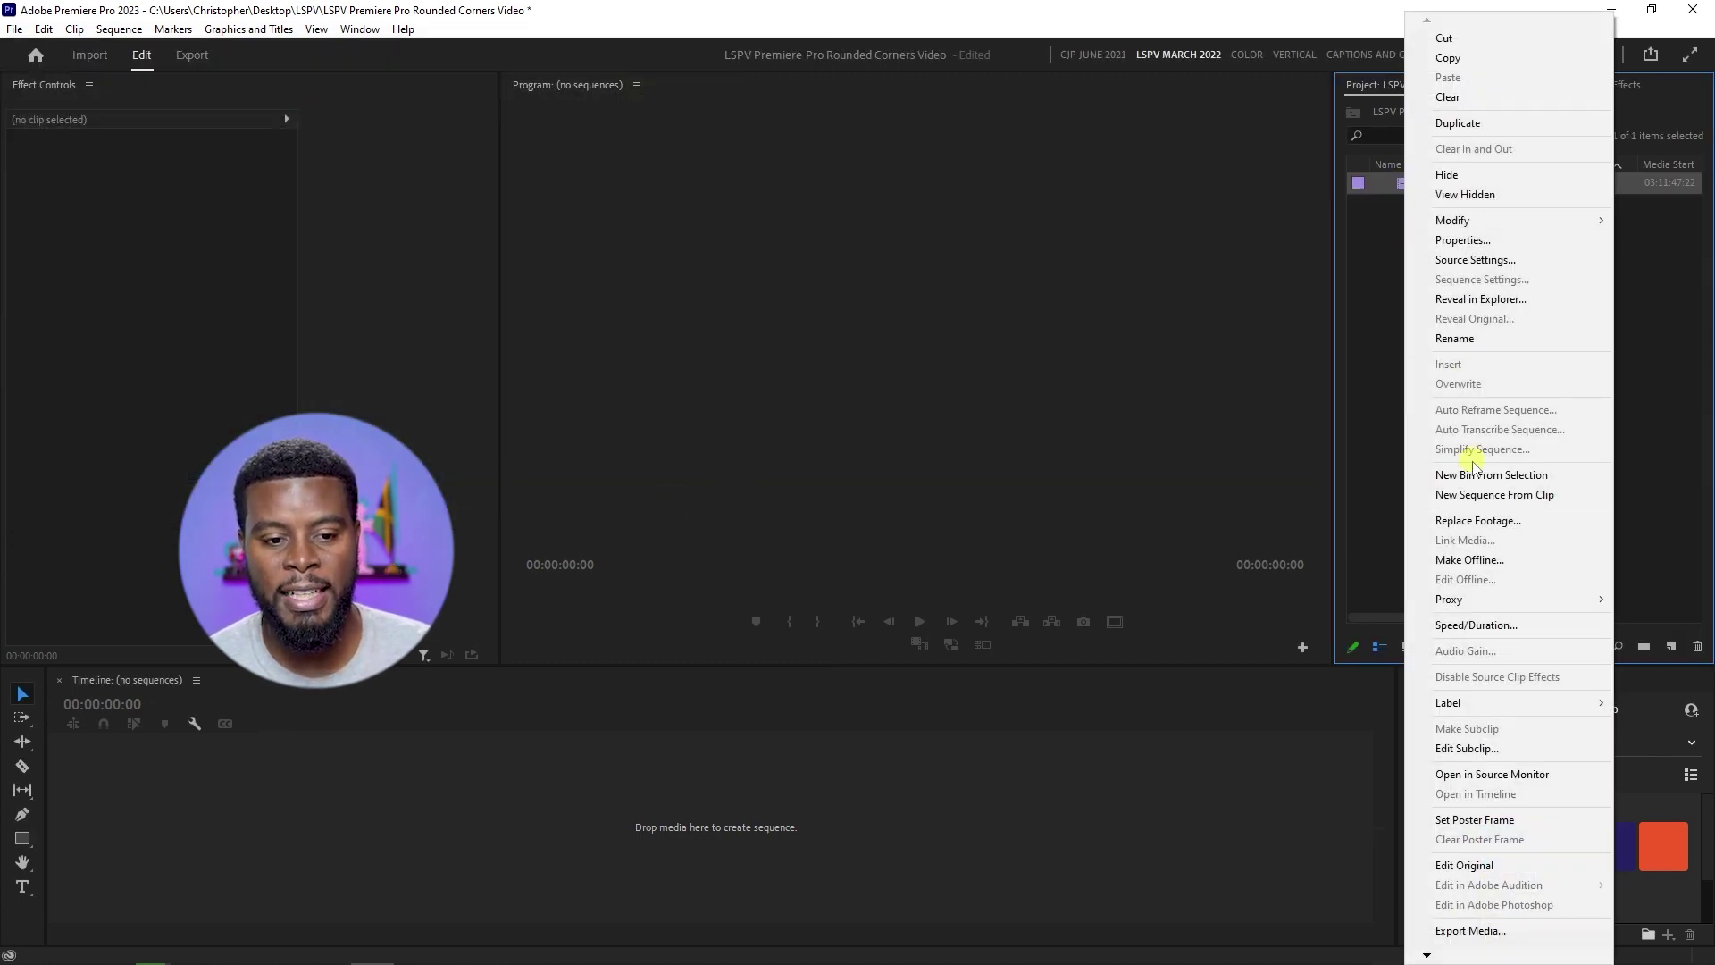
Build a new sequence from the blogger clip, preview it, and select it on the timeline
left_click(1487, 494)
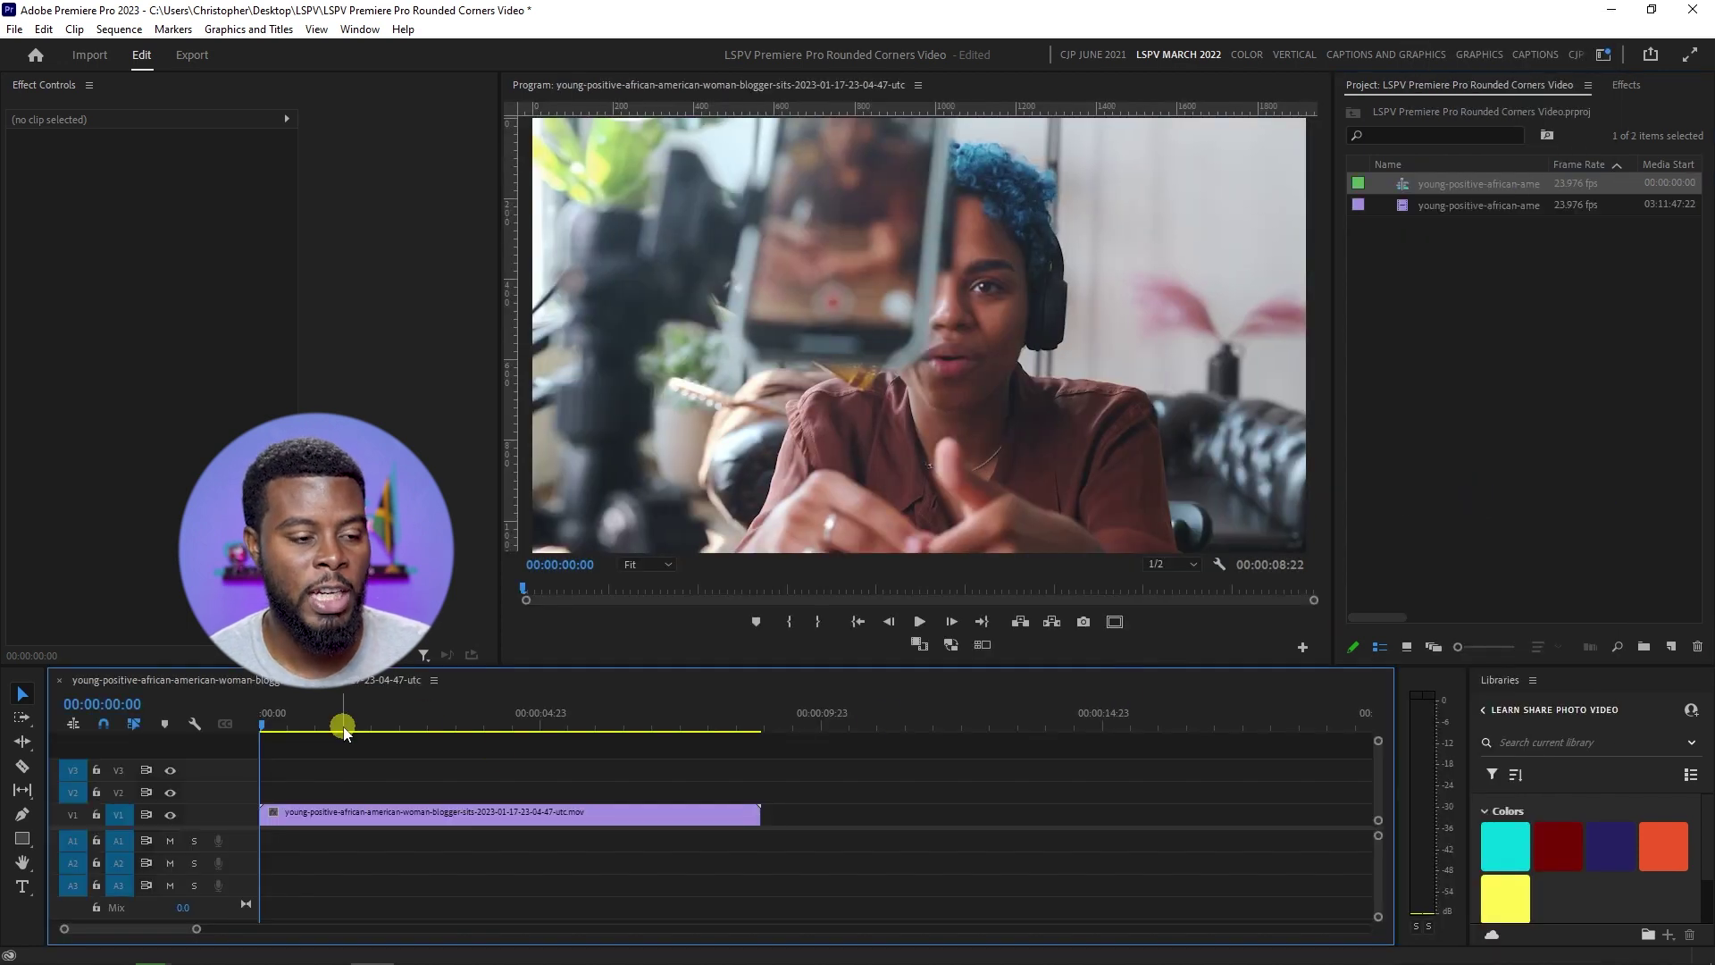
key("space")
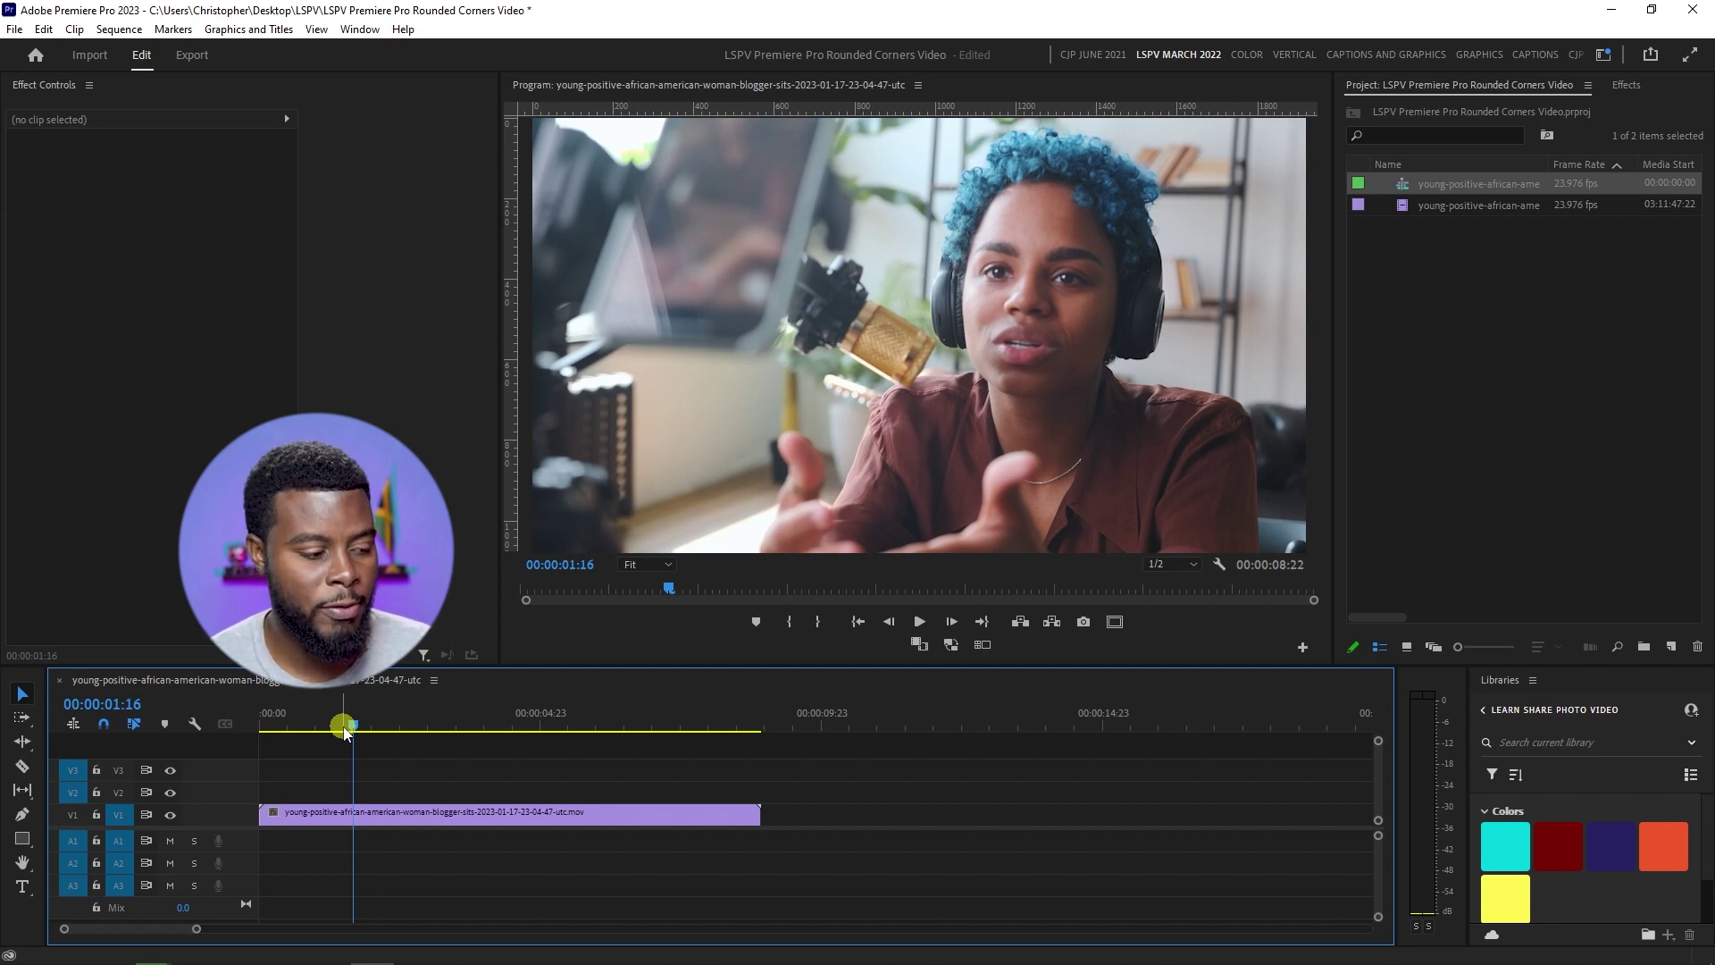
left_click(399, 820)
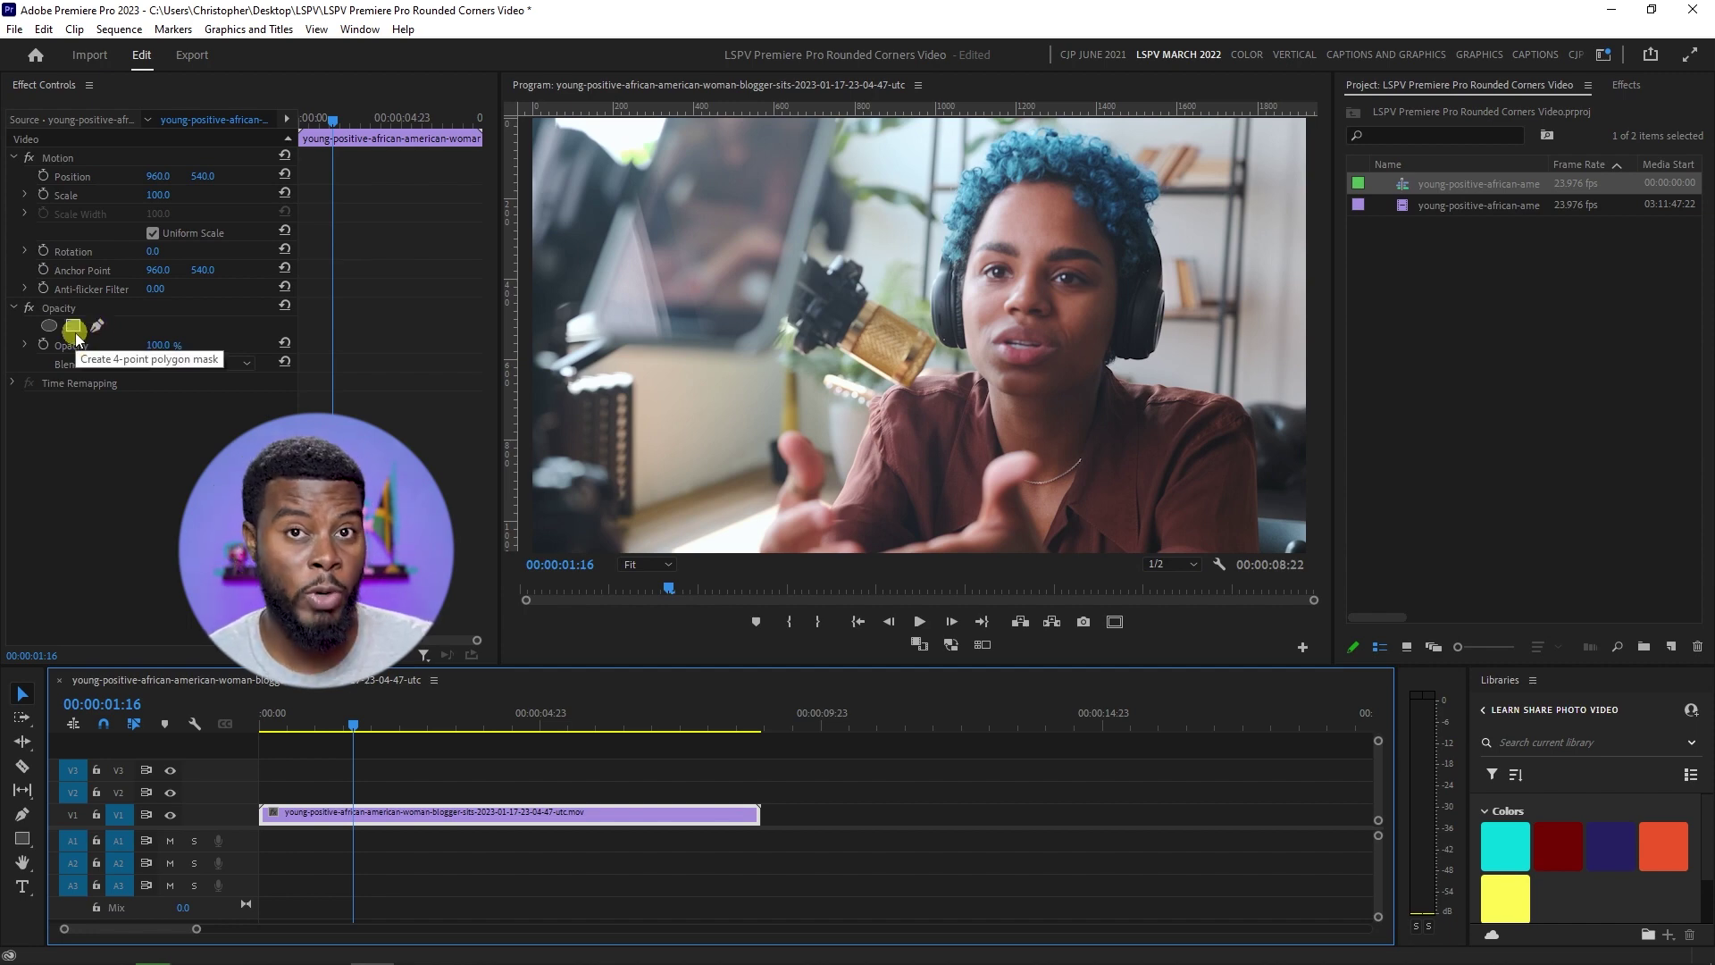
Add a 4-point polygon mask under Opacity and enlarge it to frame the woman's face
left_click(75, 331)
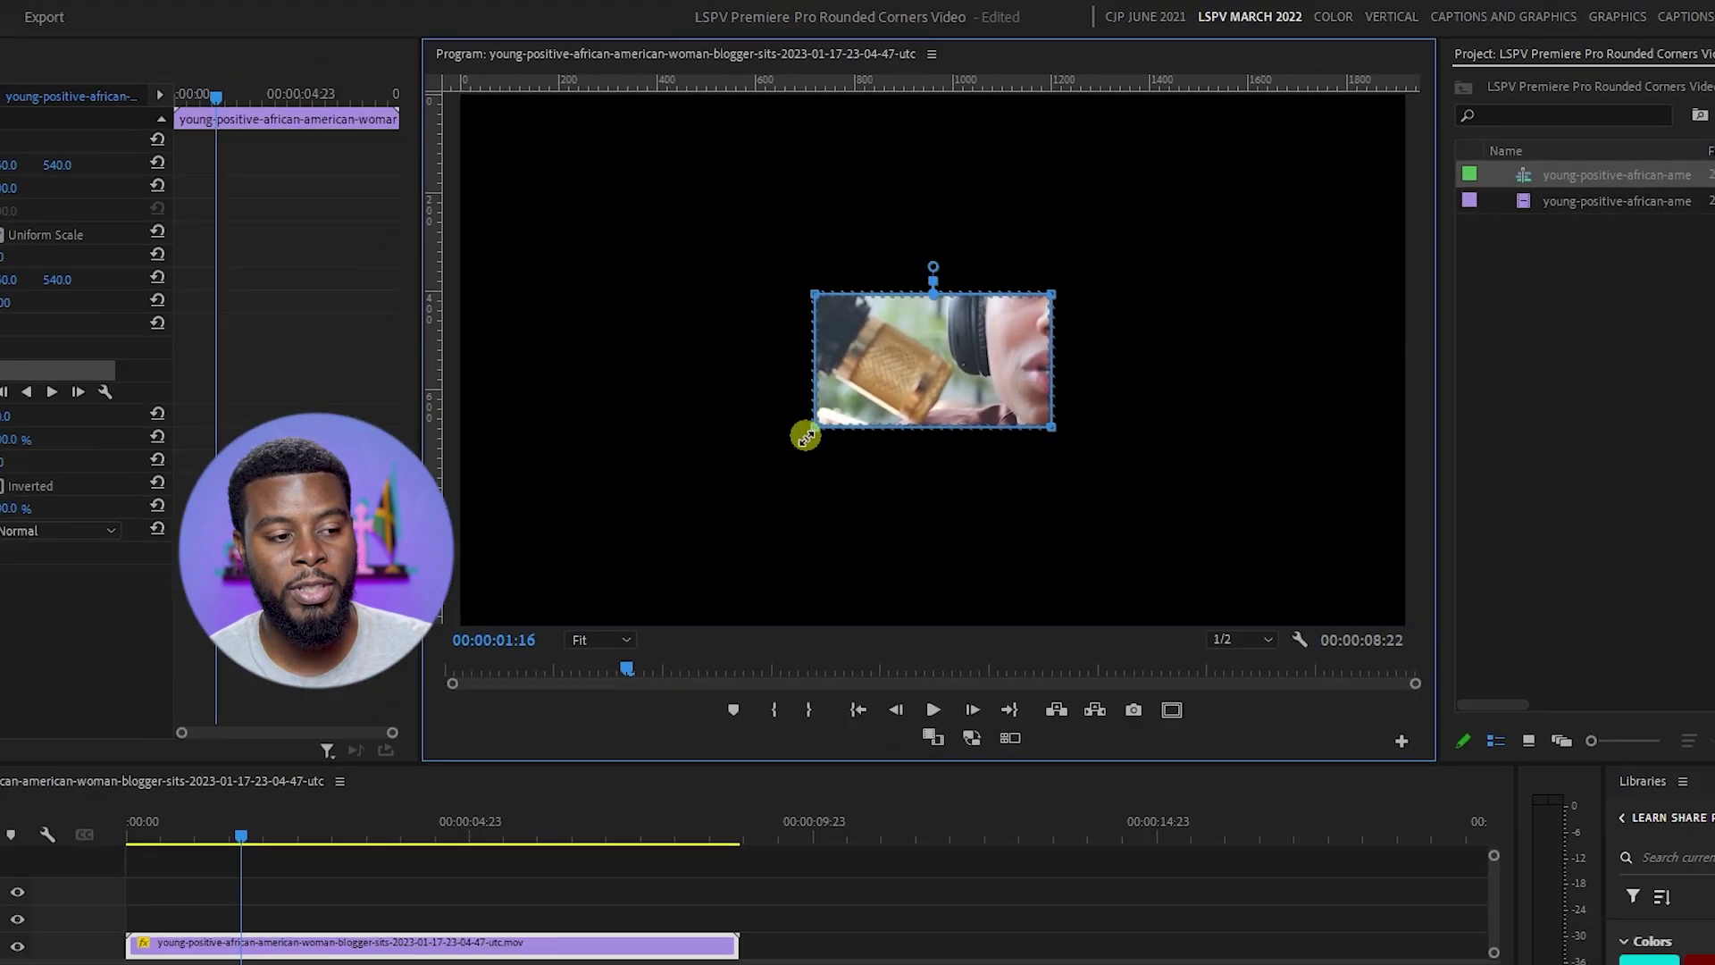
left_click_drag(781, 571, 672, 640)
left_click_drag(765, 432, 606, 494)
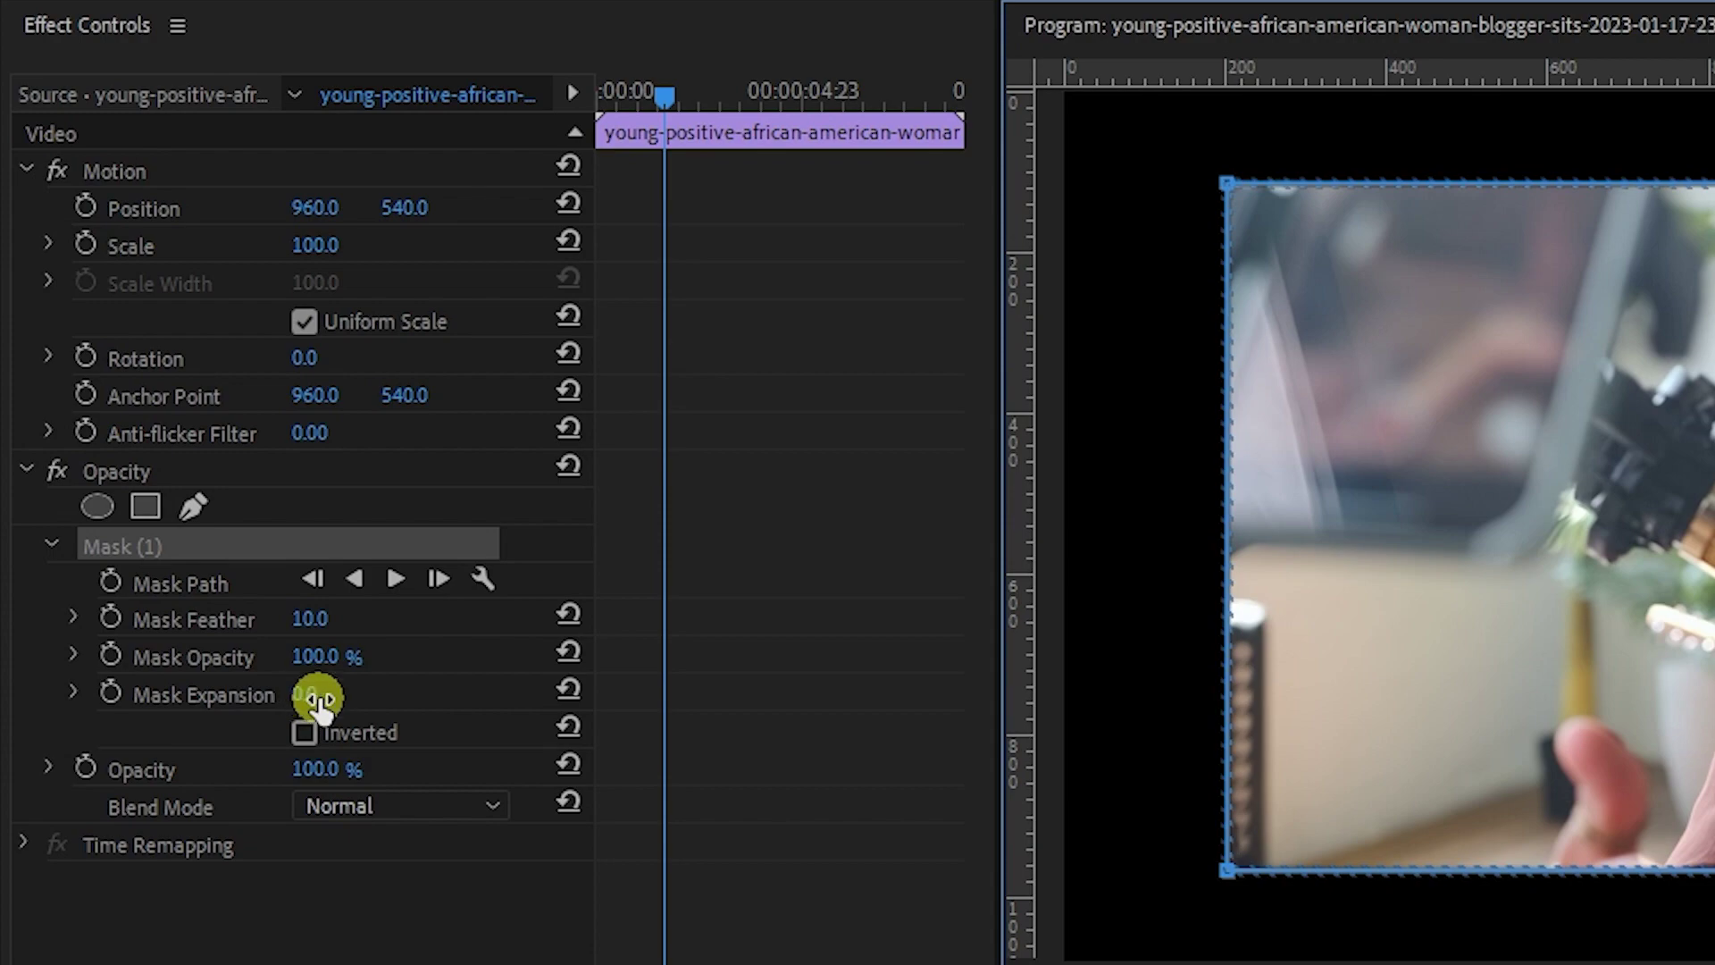
Raise Mask Expansion to 80 and shrink the mask inward around its centre
left_click_drag(317, 699, 495, 687)
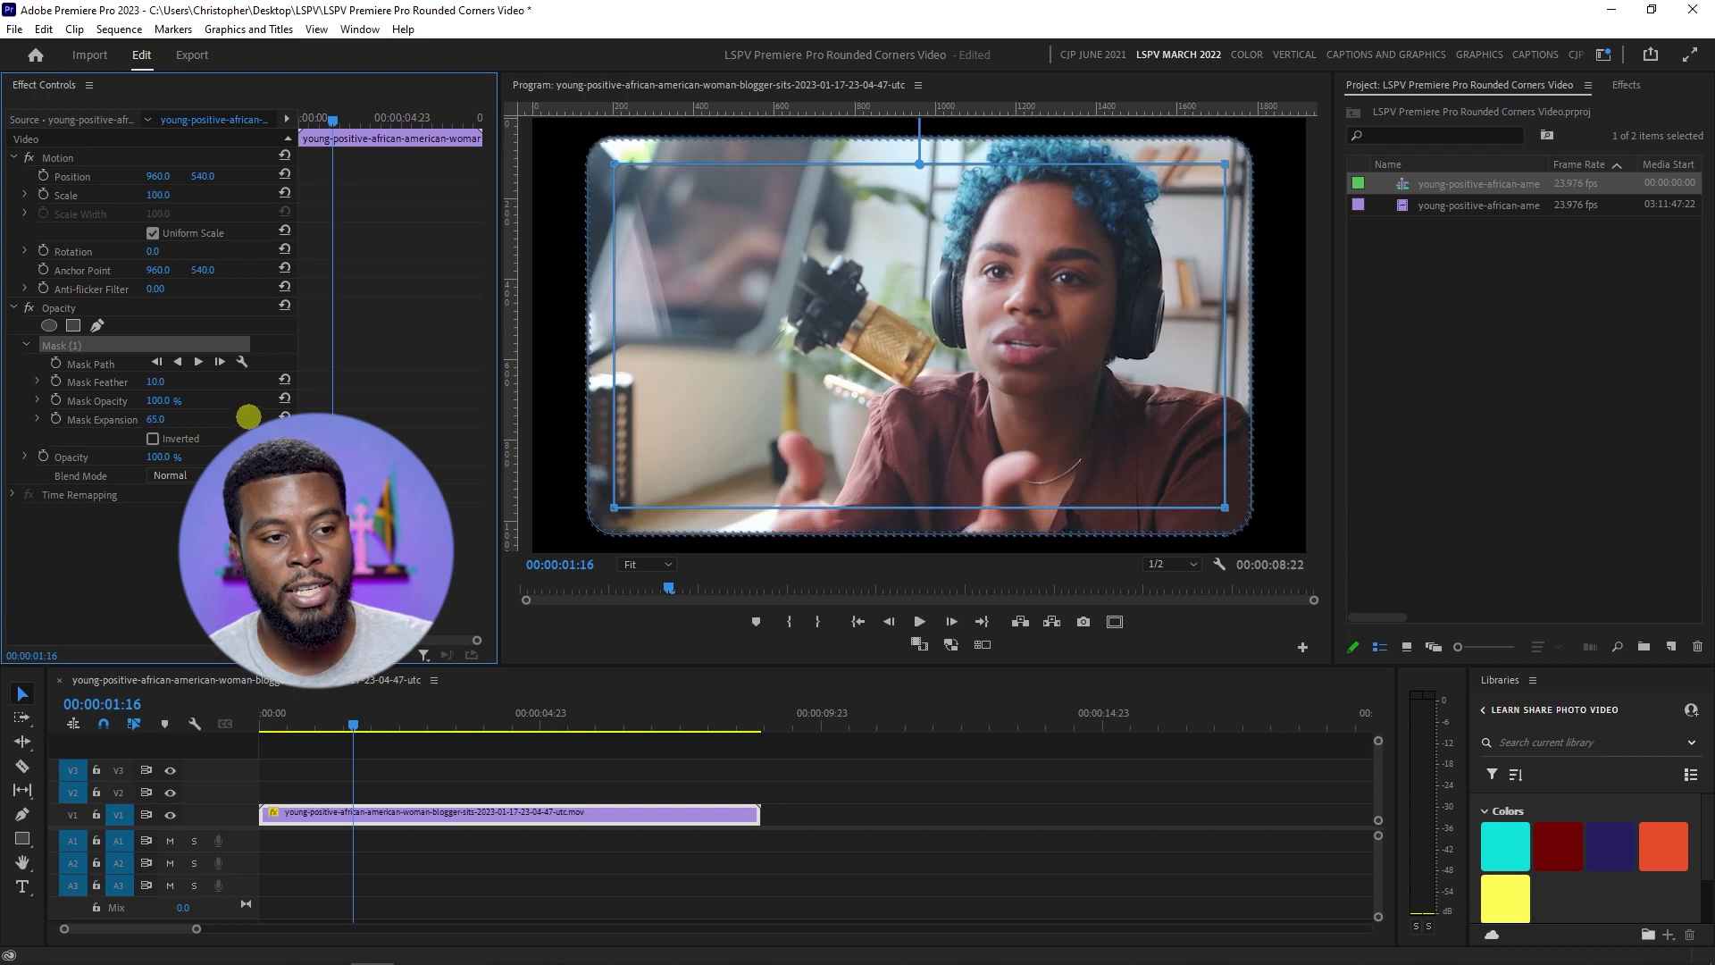
left_click_drag(248, 416, 260, 410)
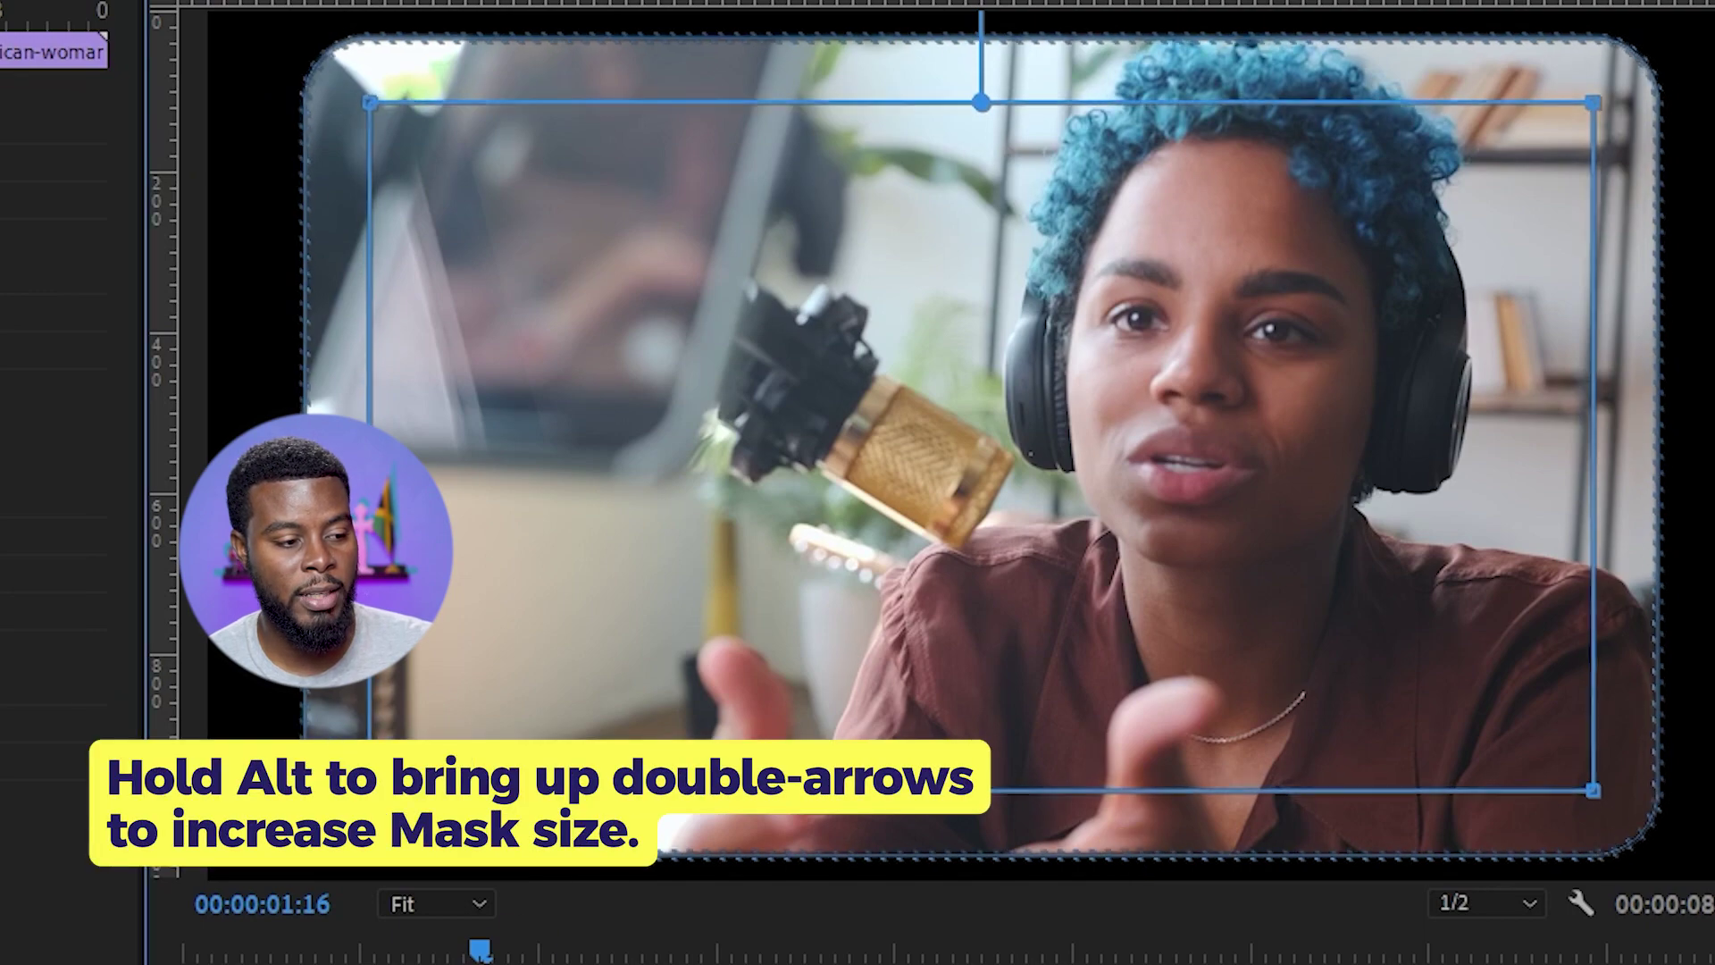
left_click_drag(360, 809, 427, 766)
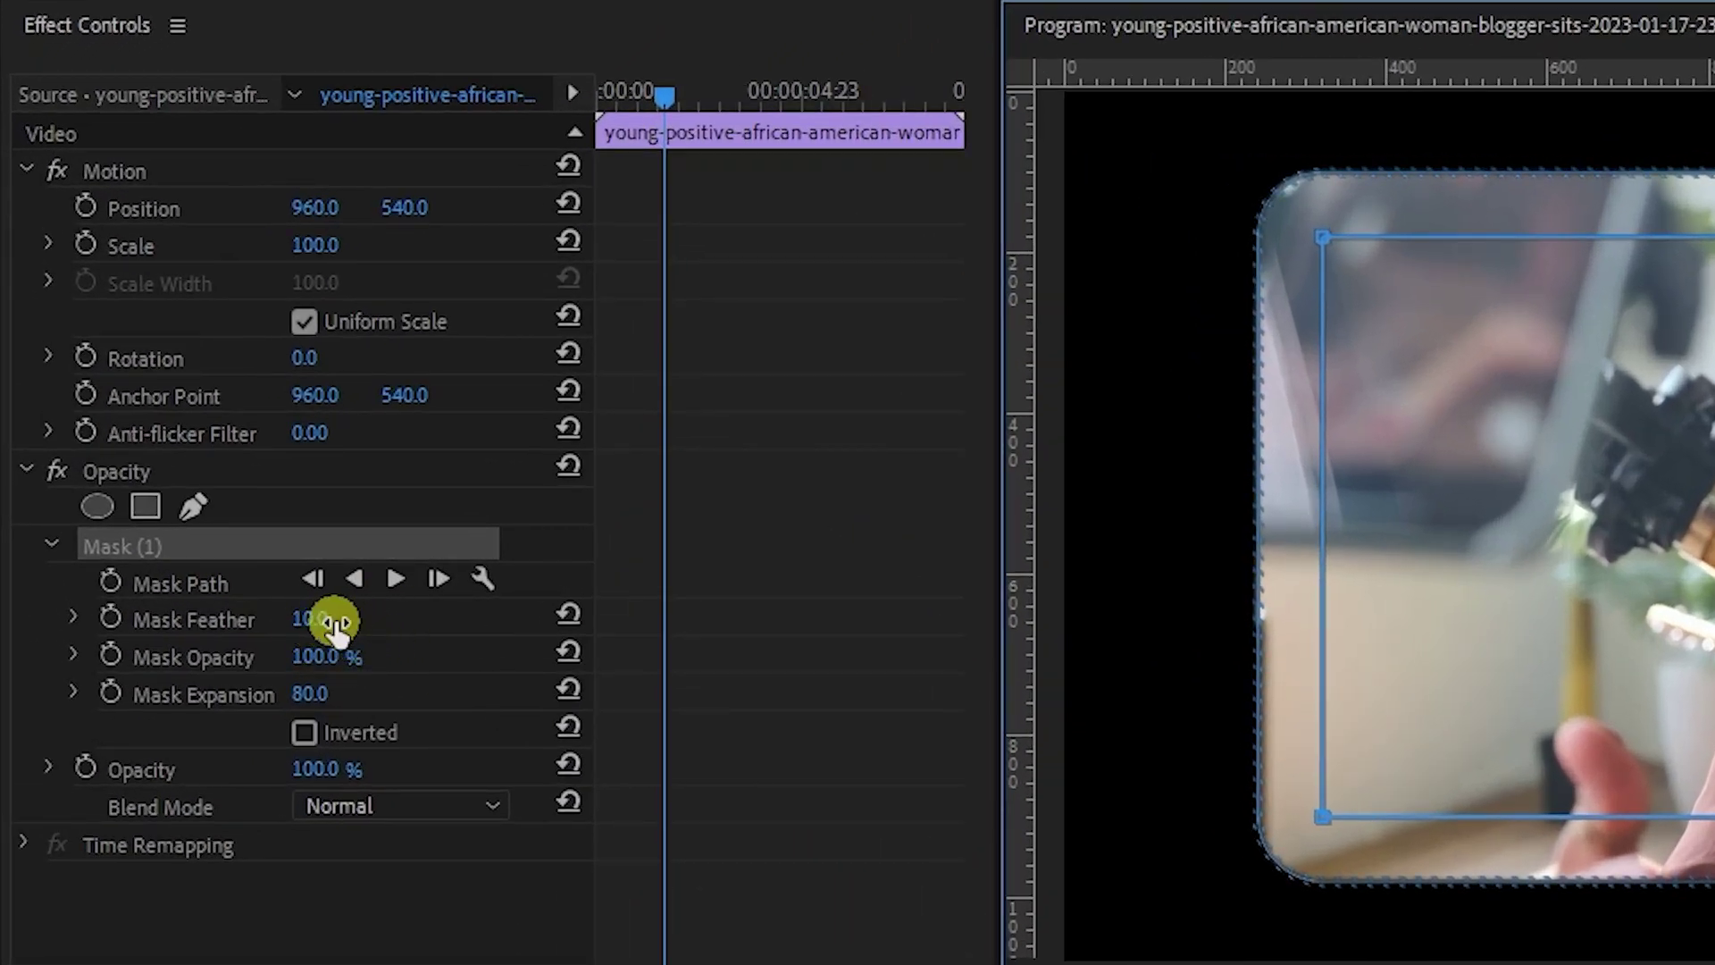
Try increasing Mask Feather, then set it back to 0 for crisp rounded corners
left_click_drag(314, 629, 326, 619)
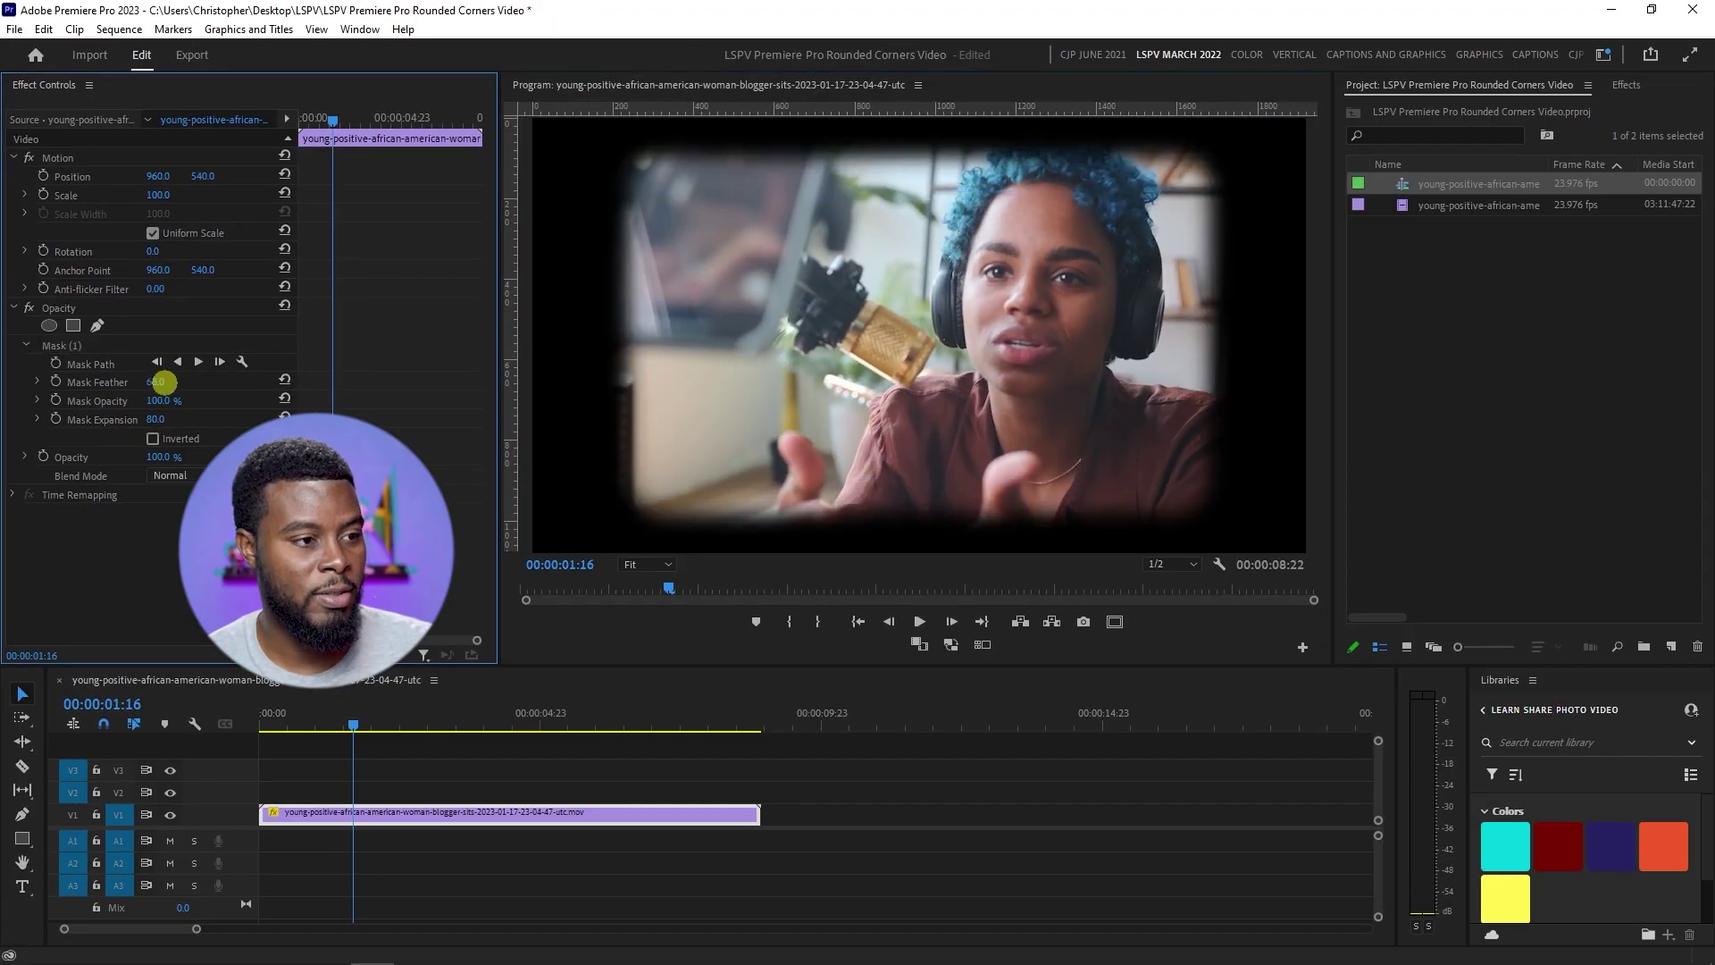
mouse_move(163, 381)
left_mouse_down()
mouse_move(199, 383)
mouse_move(142, 382)
mouse_move(191, 390)
left_mouse_up()
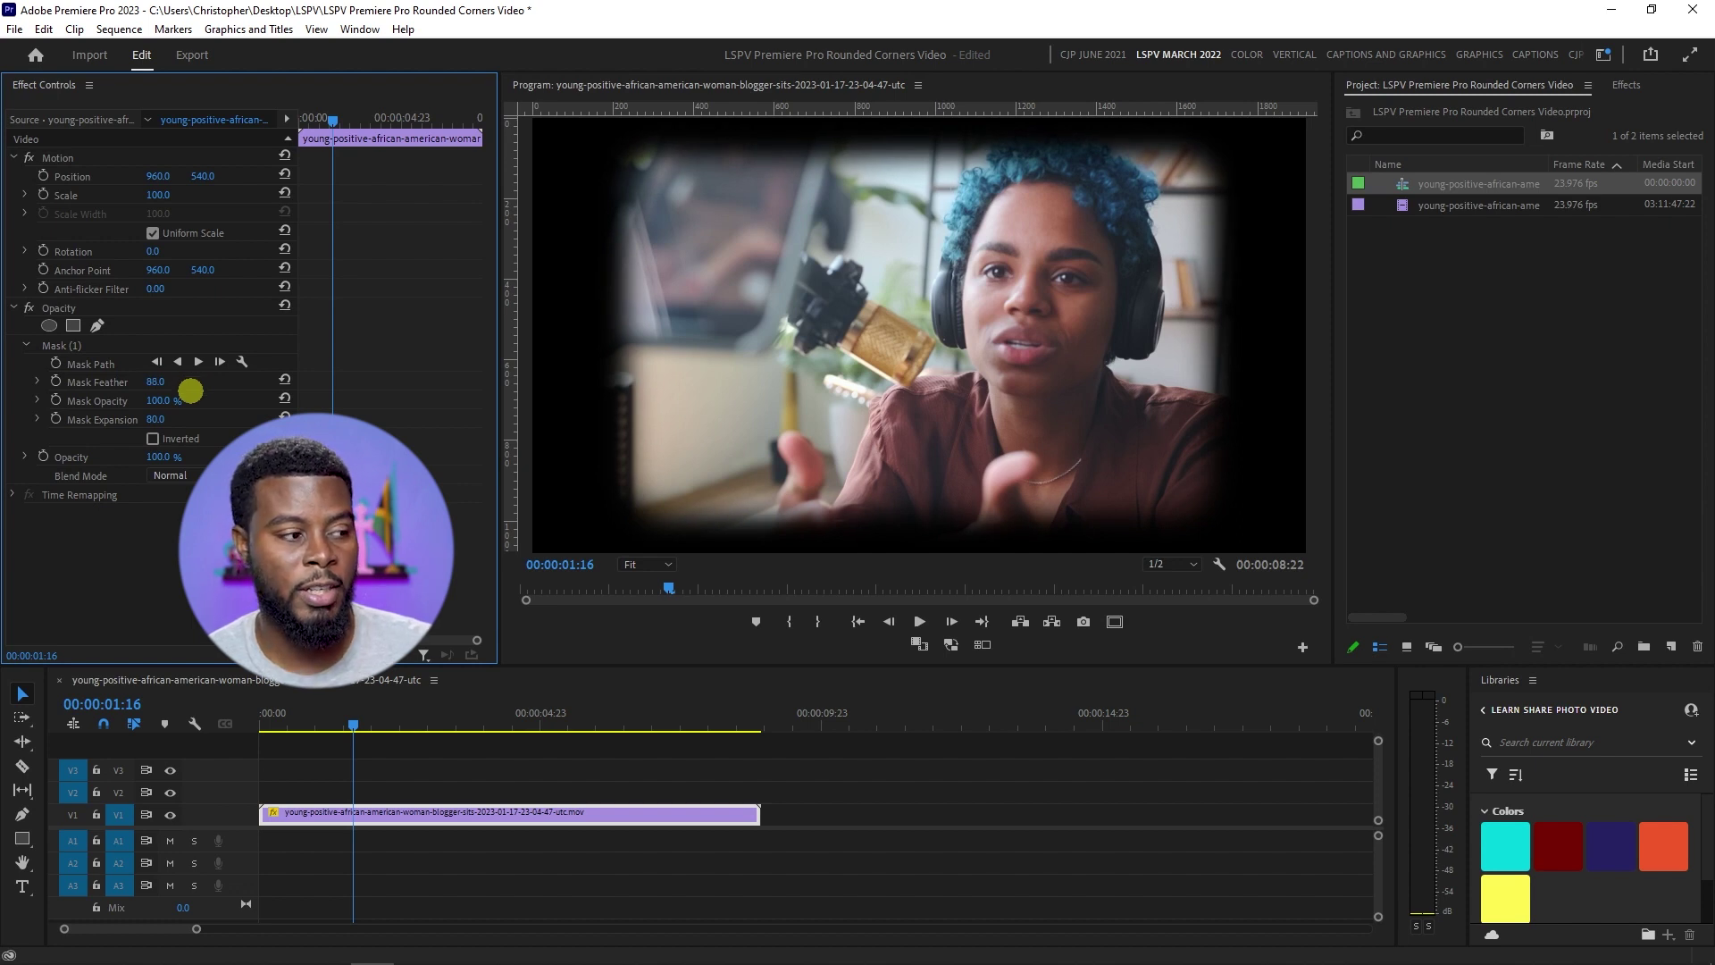
left_click(152, 382)
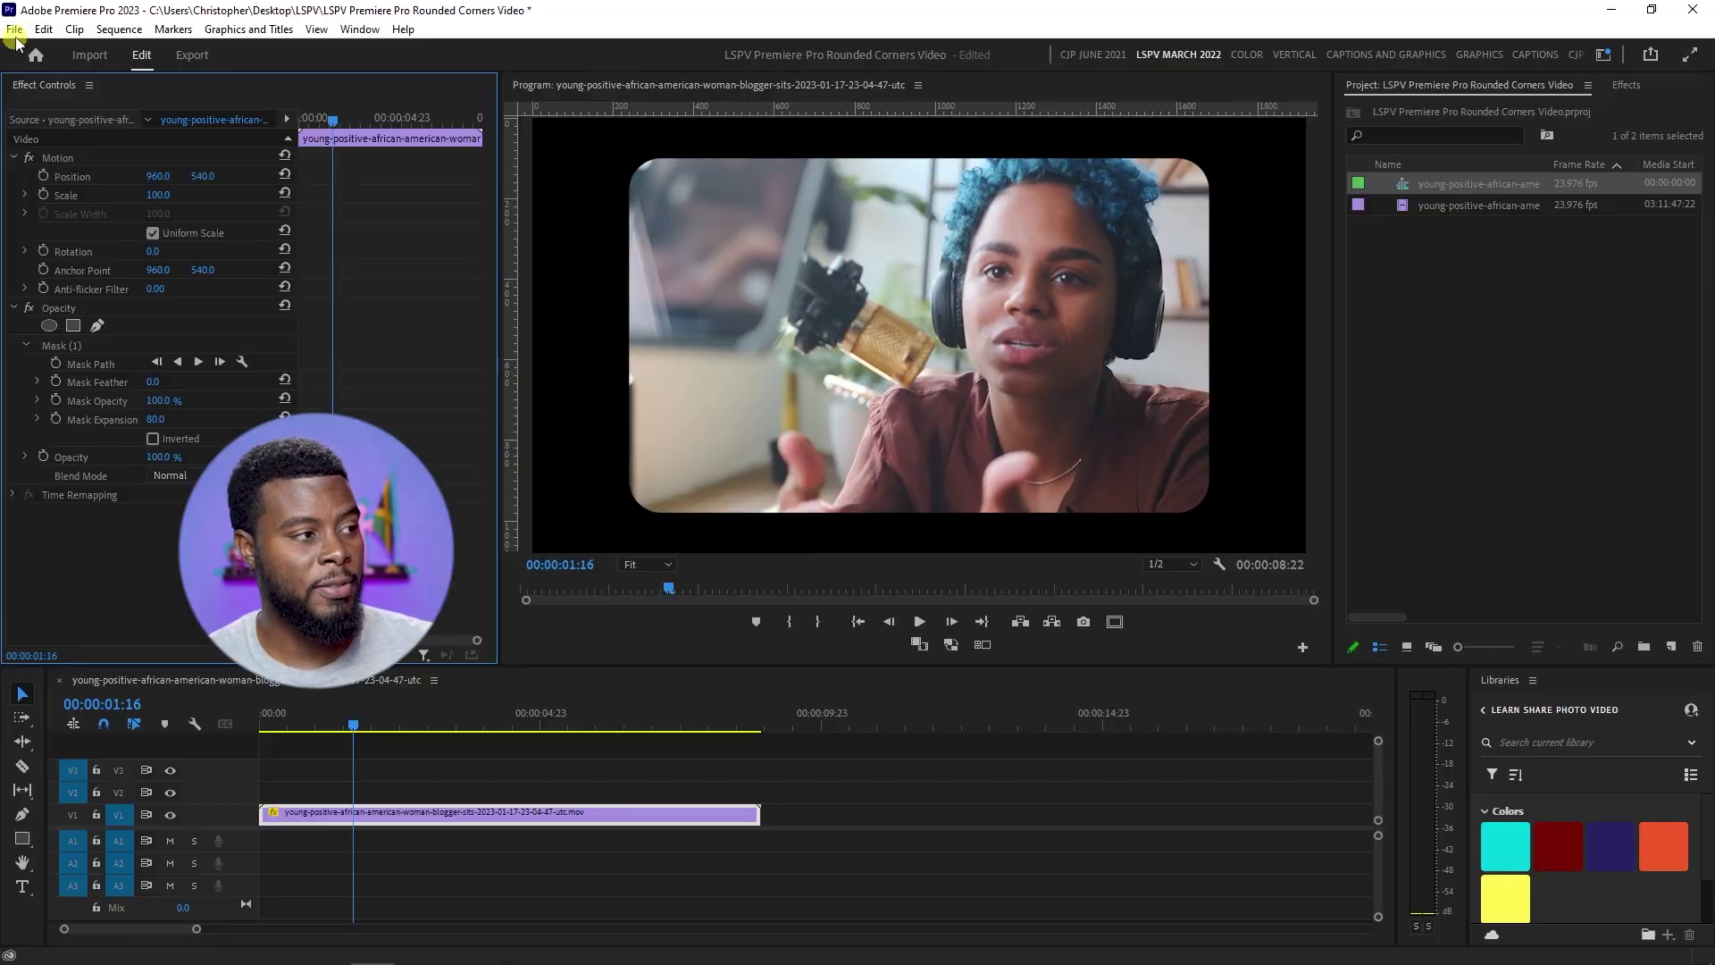
Import the old-crumpled-paper video file into the project
left_click(16, 30)
left_click(114, 536)
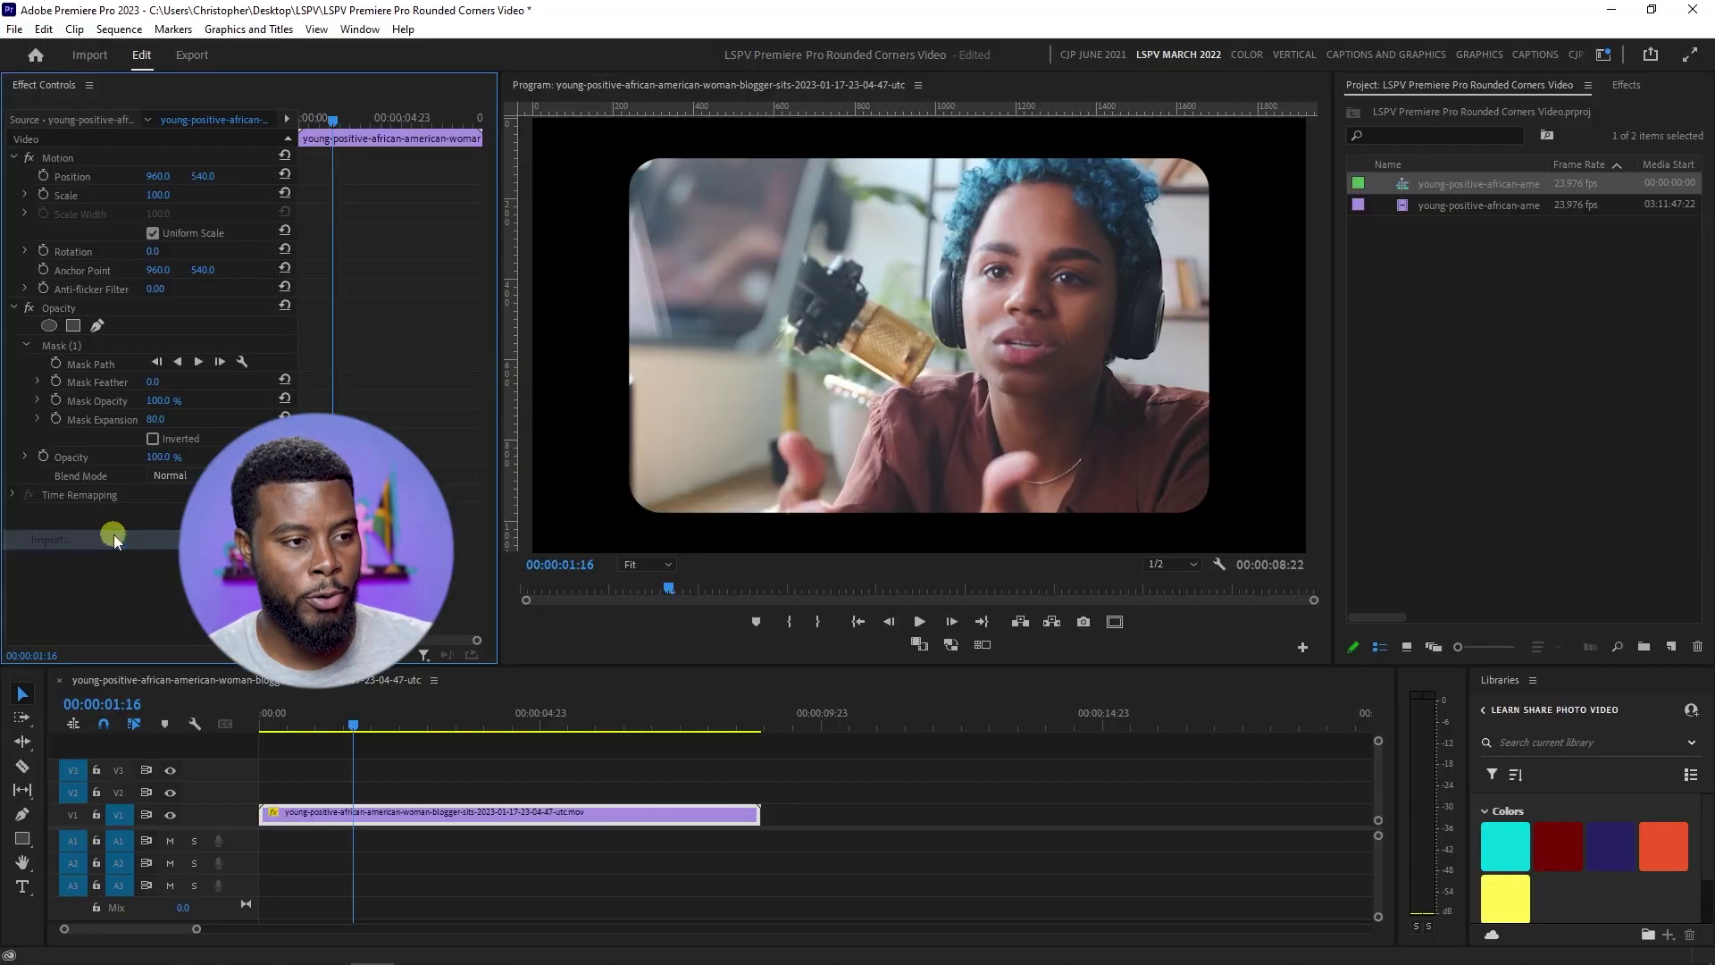
left_click(637, 236)
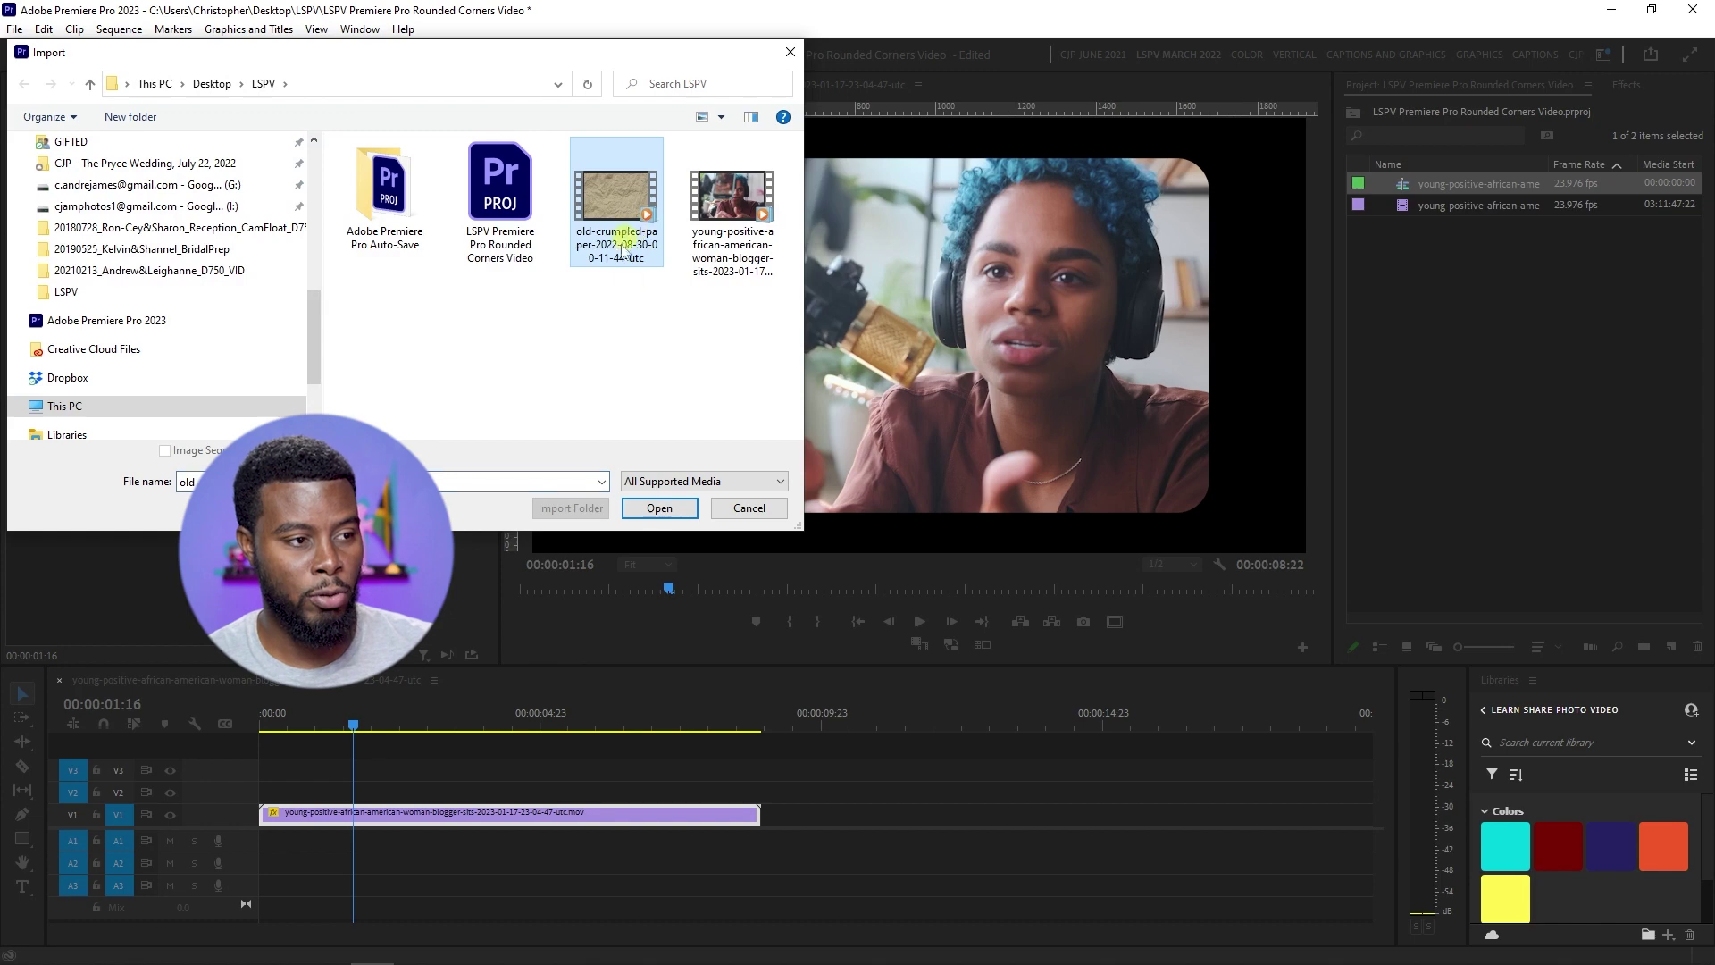
left_click(658, 508)
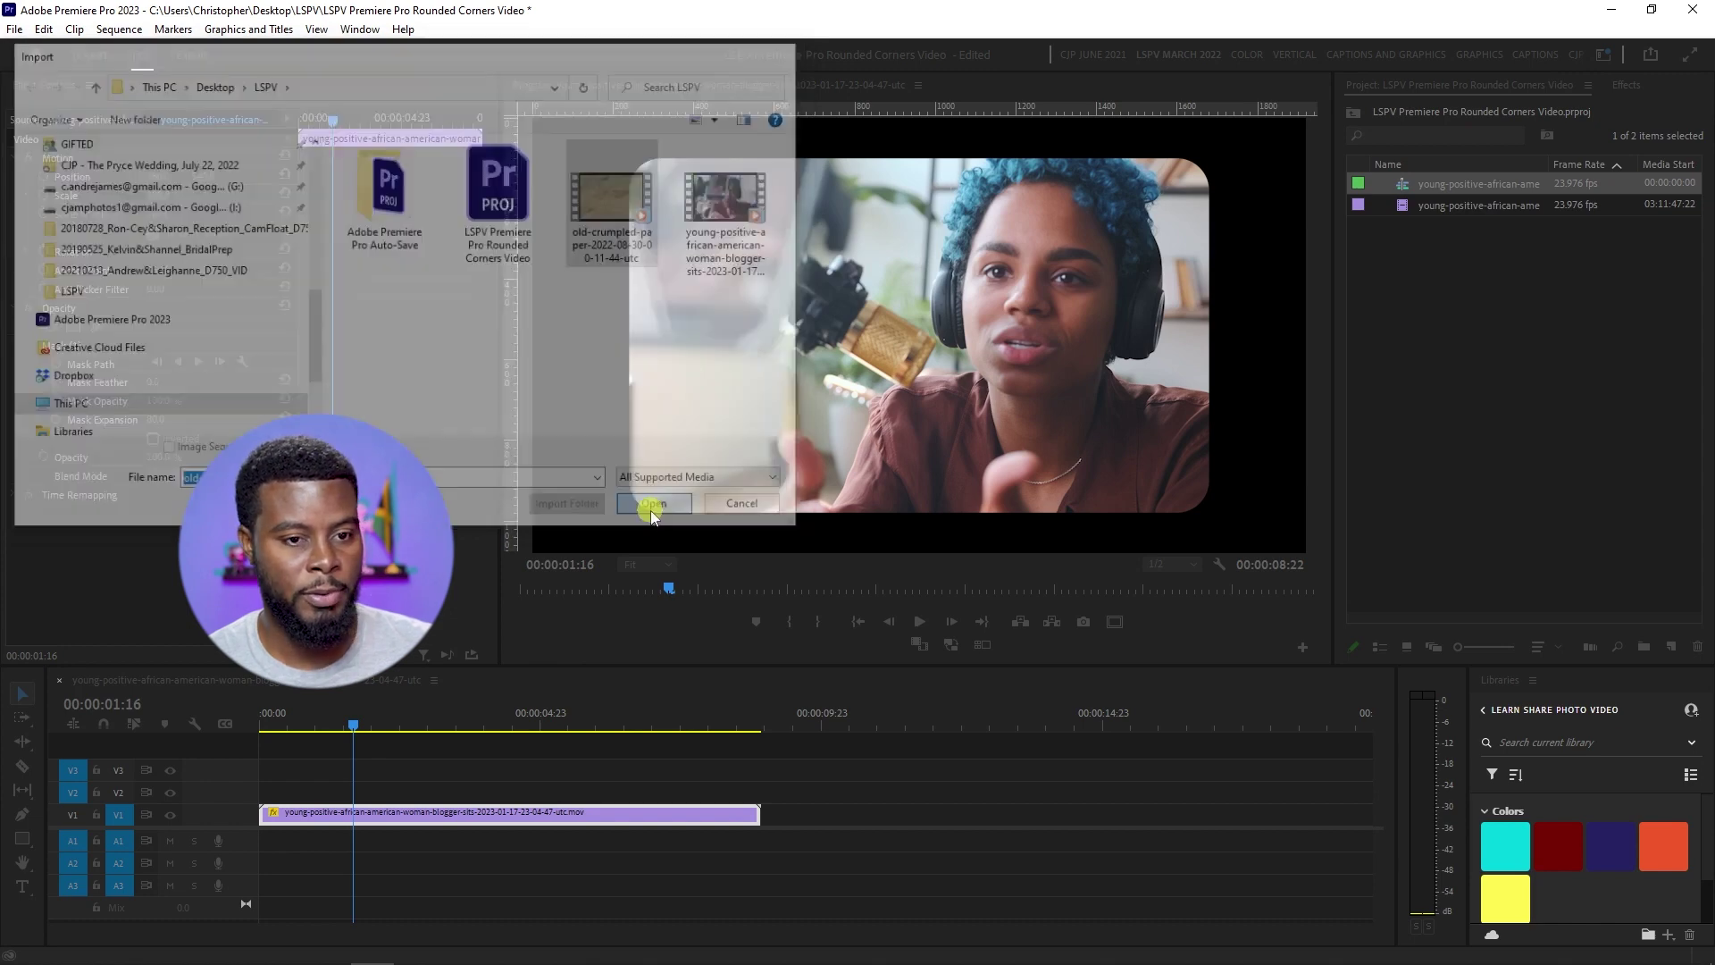
left_click_drag(1433, 234, 1408, 369)
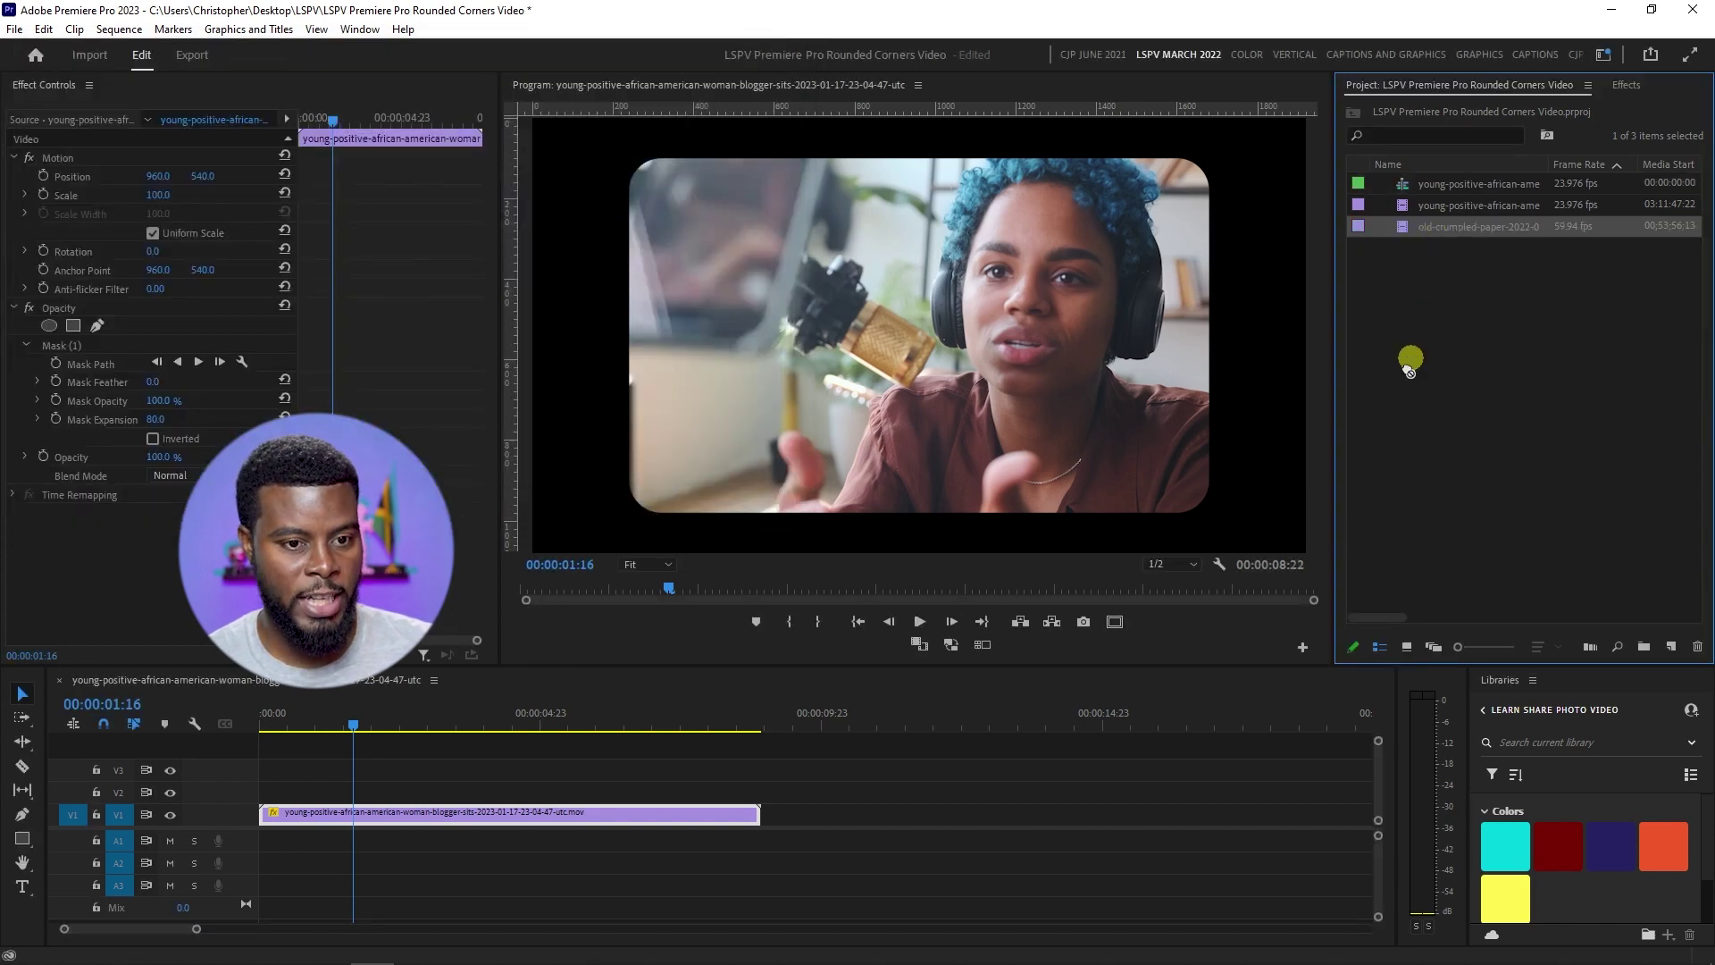
Put the crumpled paper clip on V1 beneath the blogger clip, moved up to V2
left_click_drag(1099, 711, 712, 831)
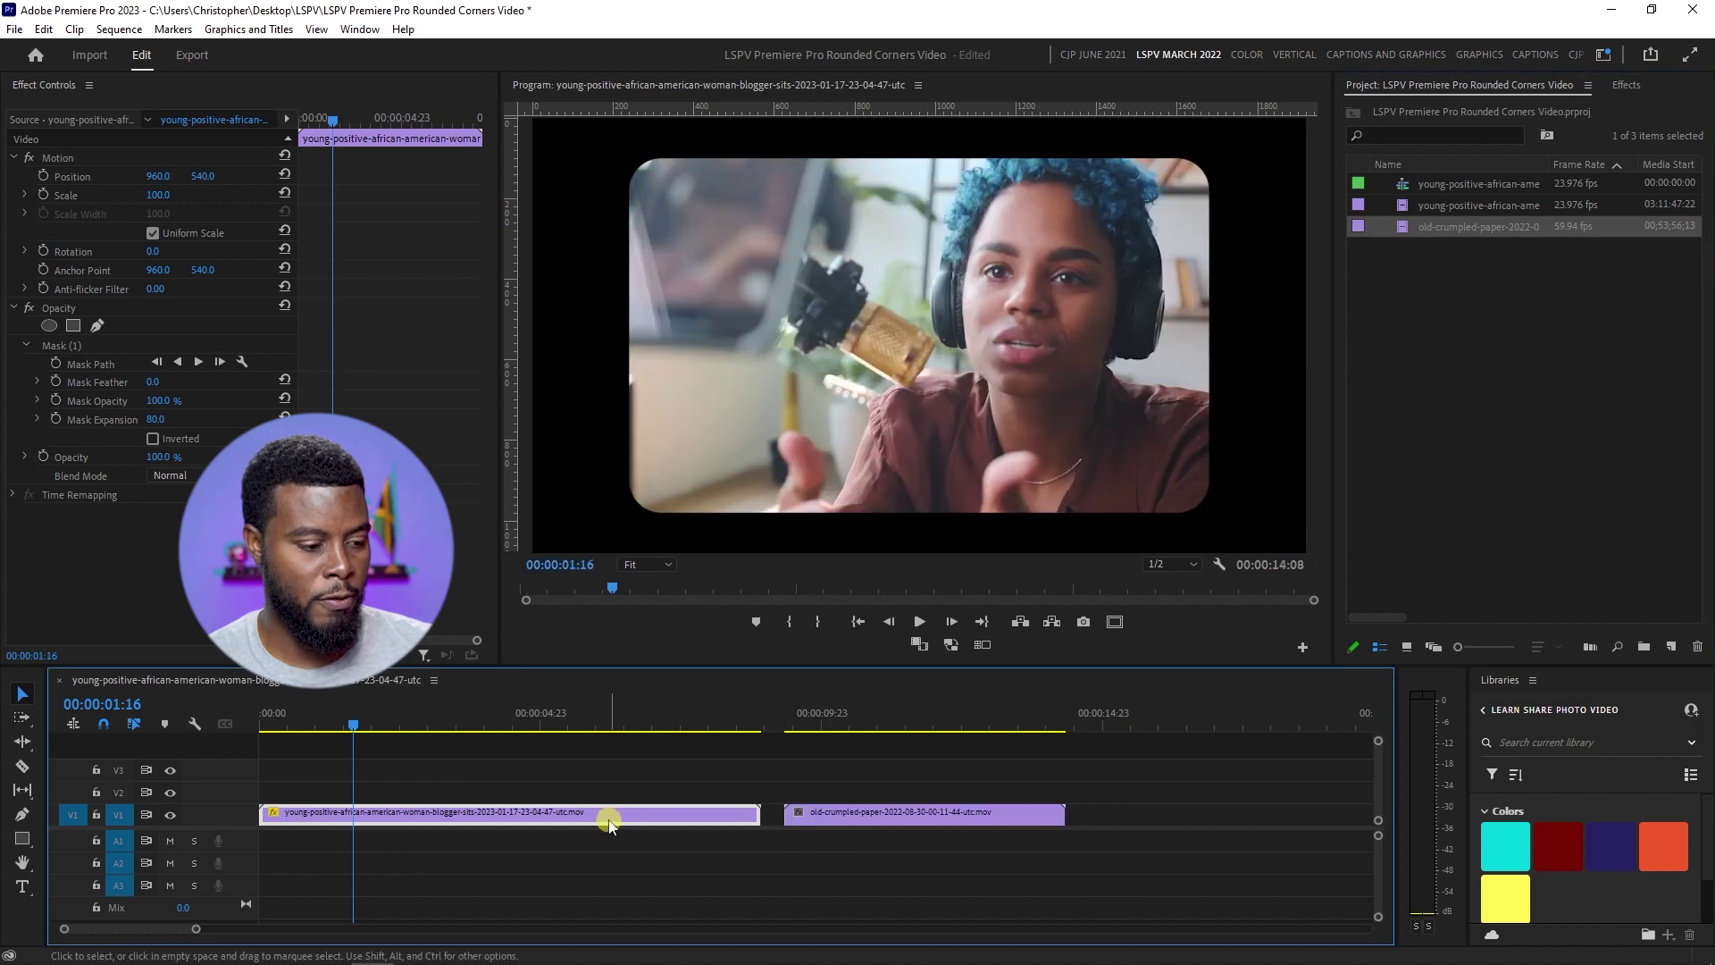
left_click_drag(607, 818, 600, 793)
left_click_drag(810, 808, 363, 817)
Label the paper clip Mango, align it to start at 0, and play the composite
right_click(432, 812)
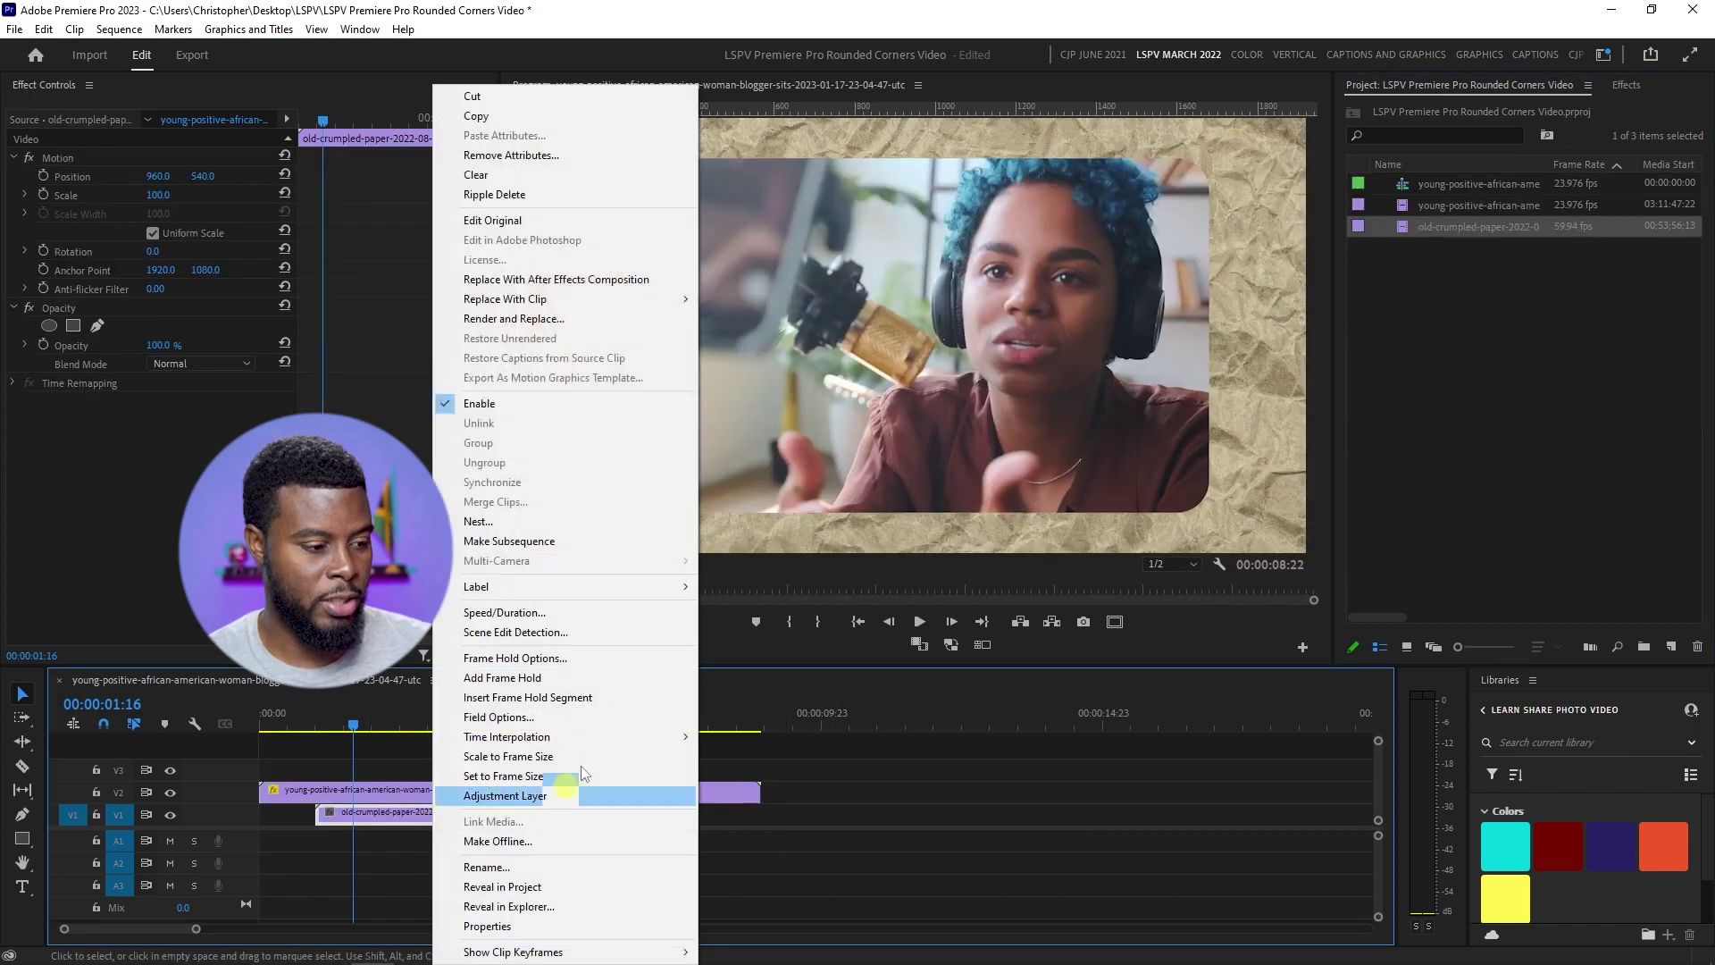
mouse_move(689, 592)
left_click(741, 750)
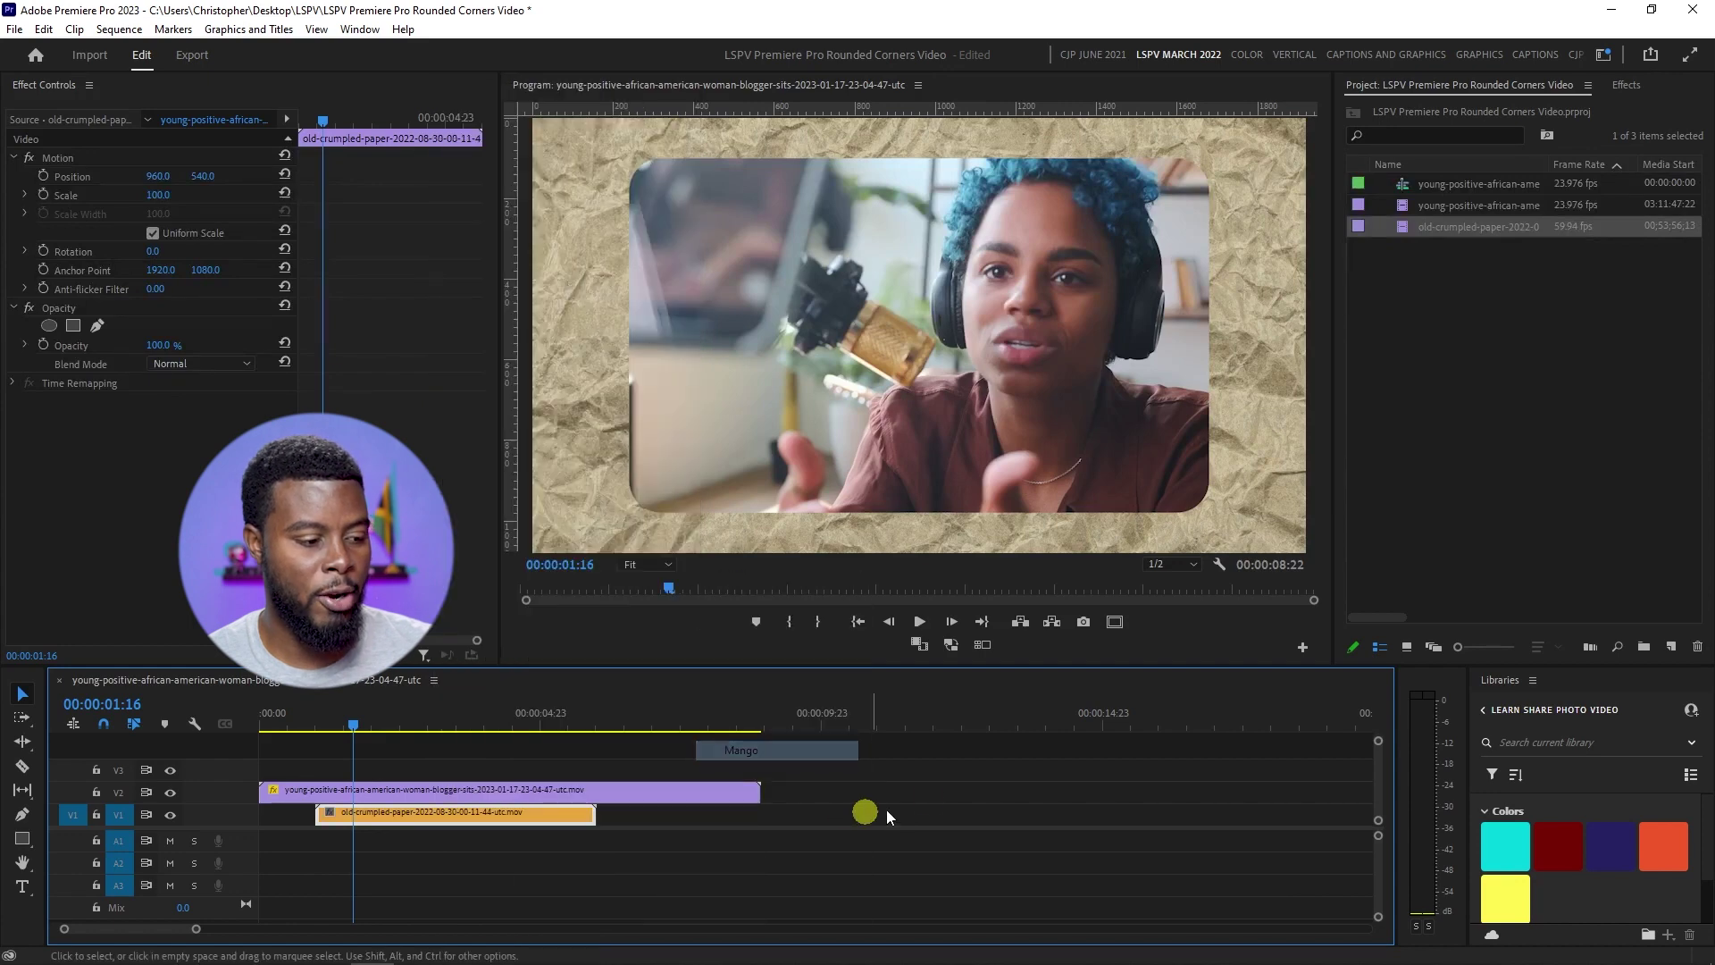
left_click_drag(407, 819, 352, 820)
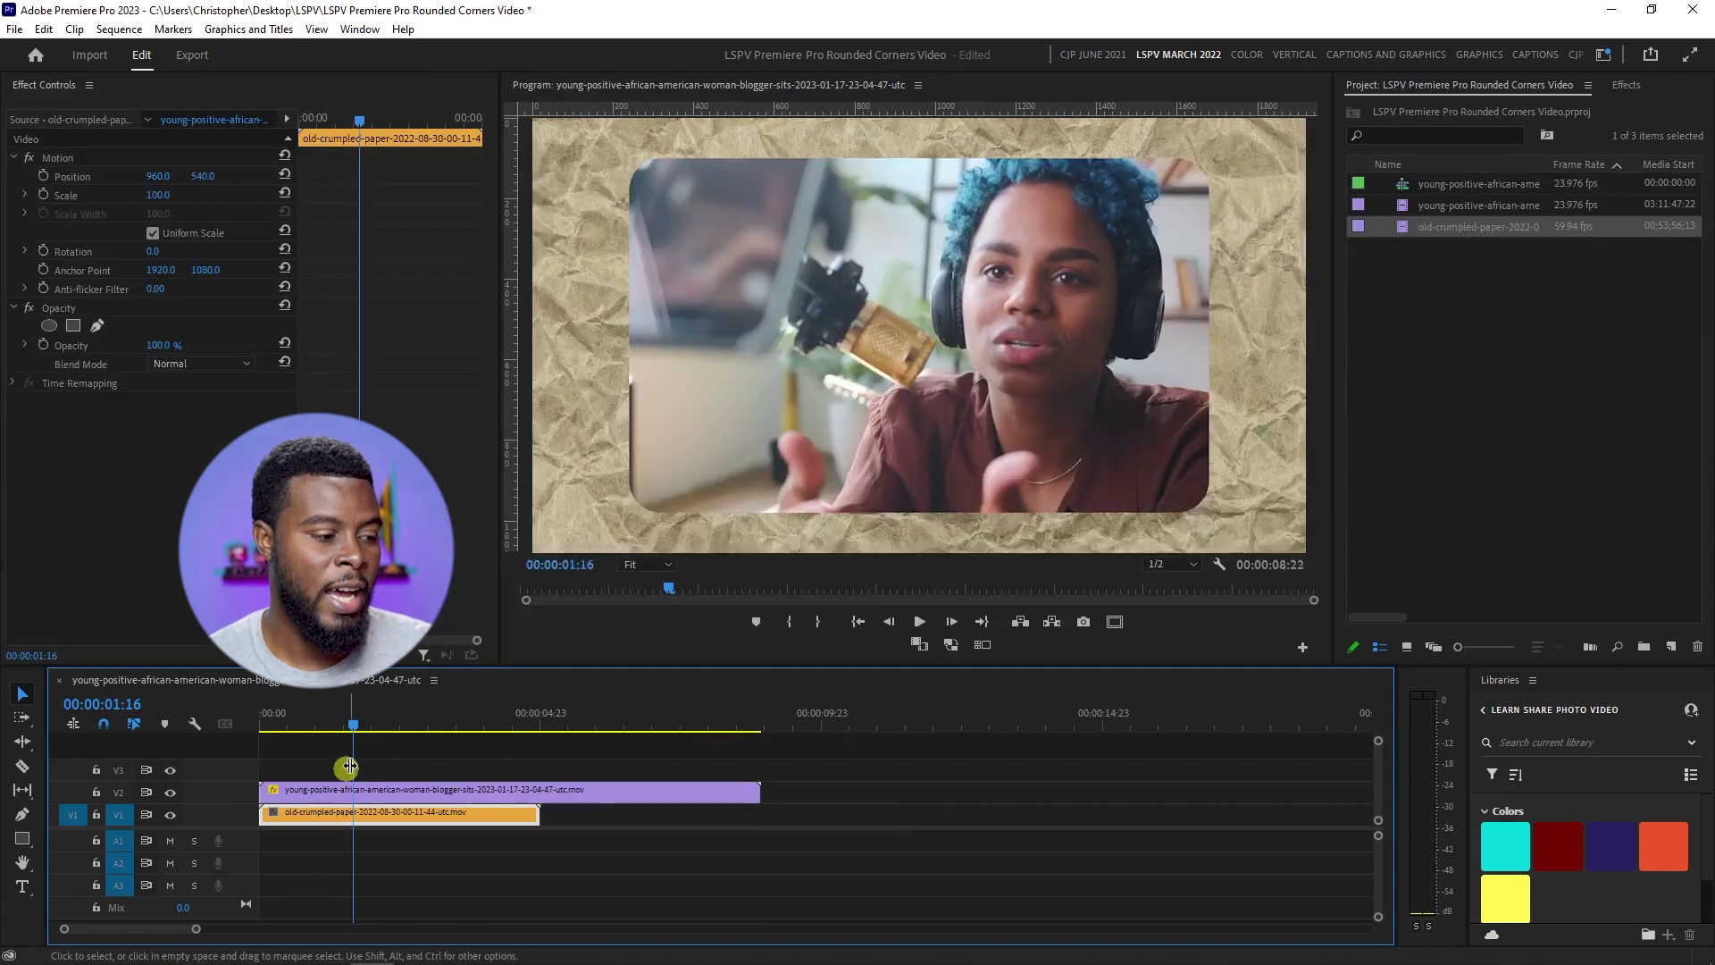
key("j")
key("space")
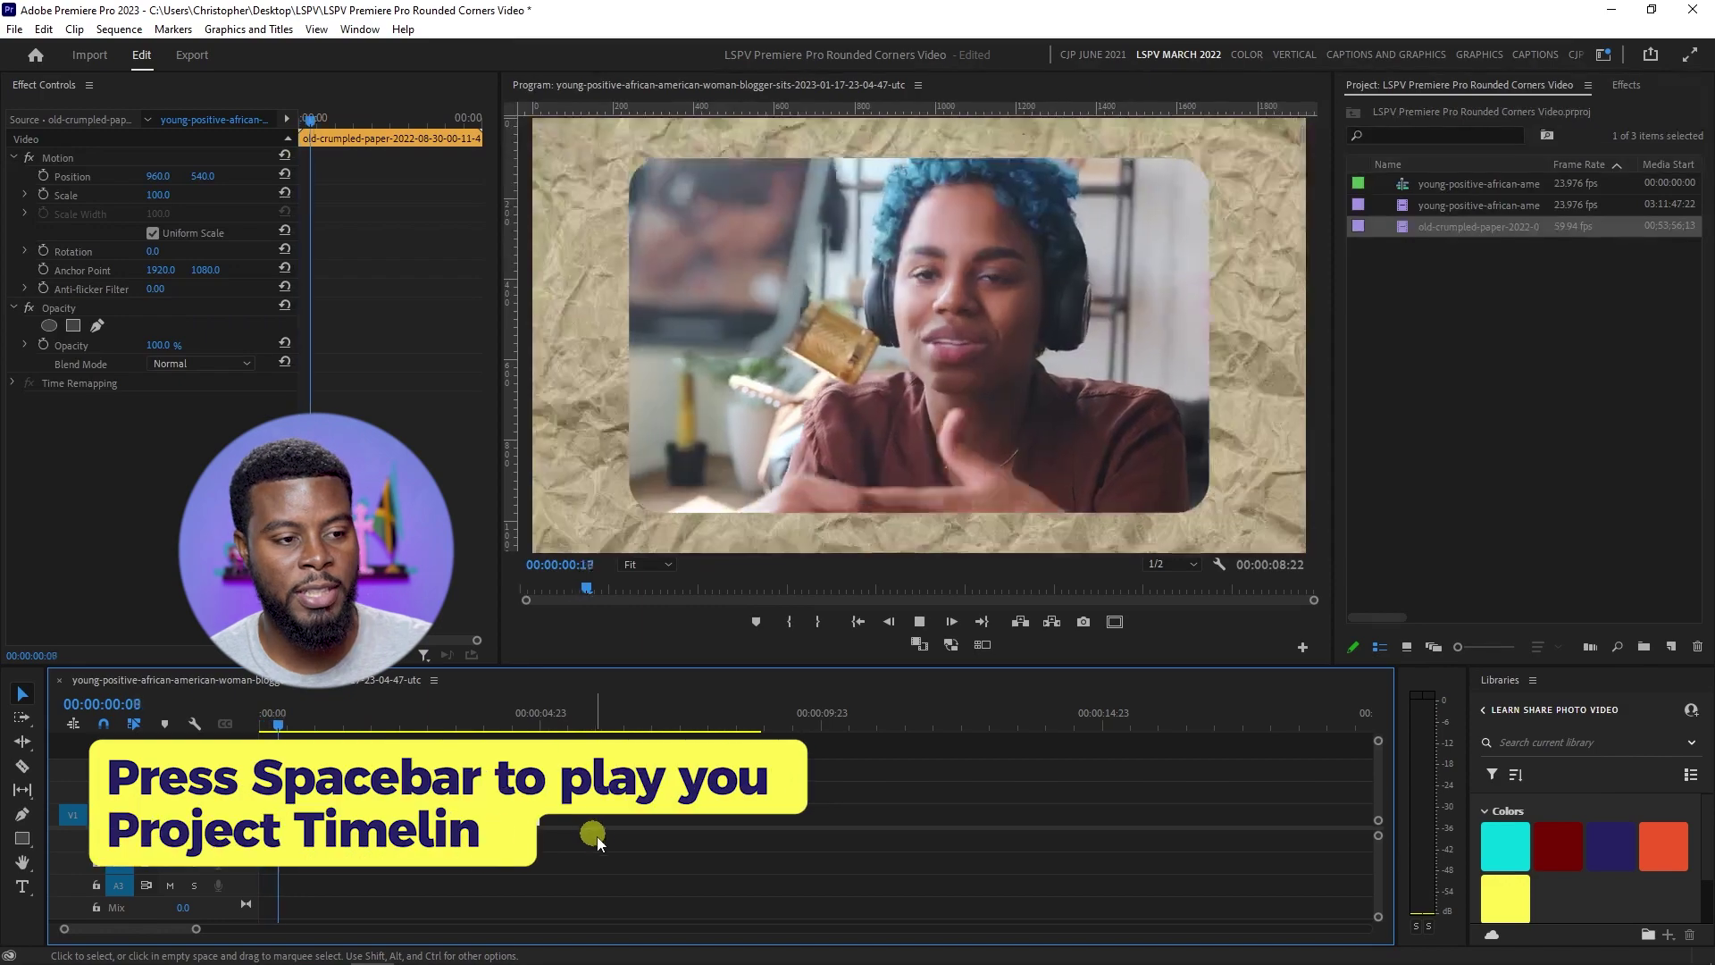